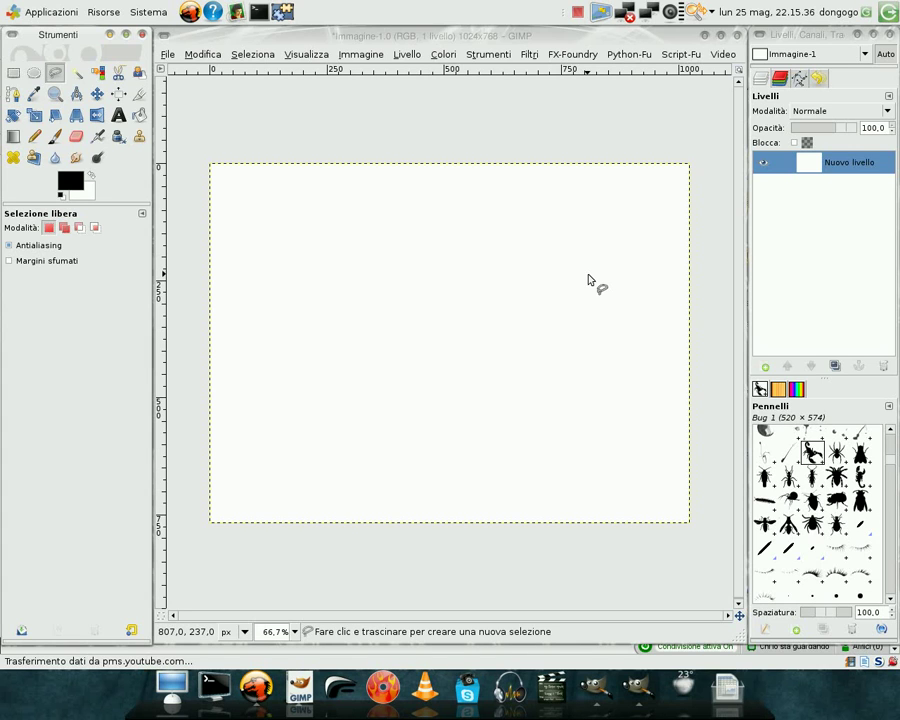
Step: Stamp a black Bug 1 scorpion on a new transparent layer and crop that layer to its content
click(765, 367)
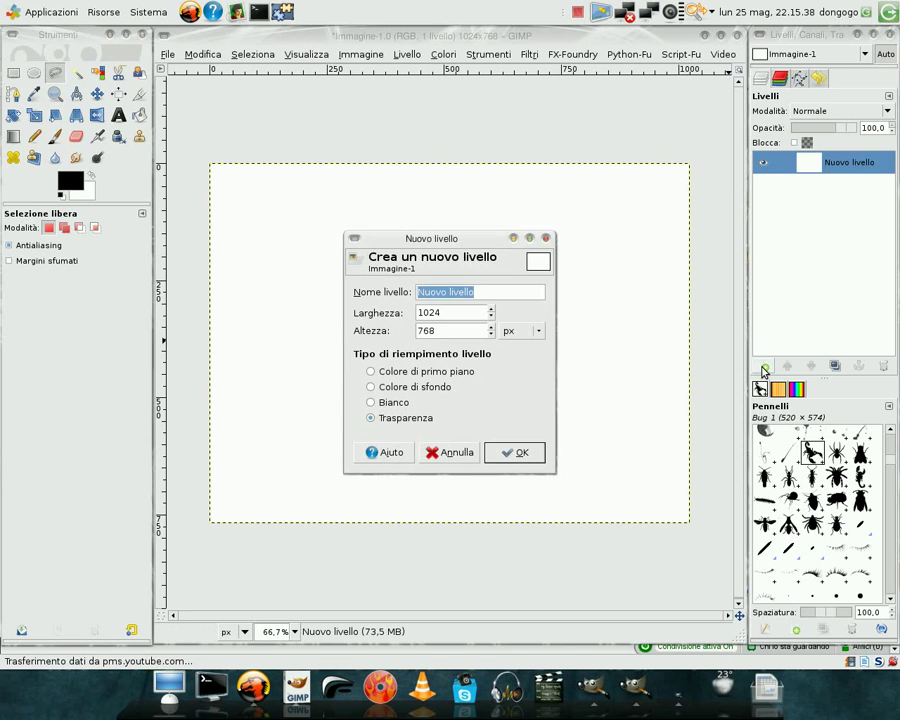
key(Return)
key(p)
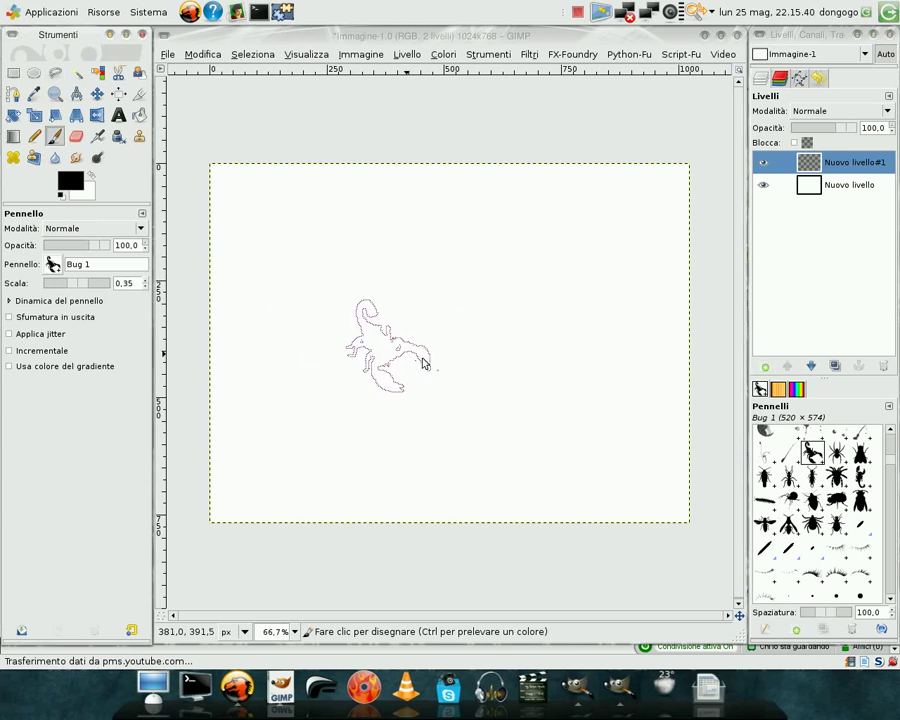
click(437, 318)
click(407, 54)
click(437, 290)
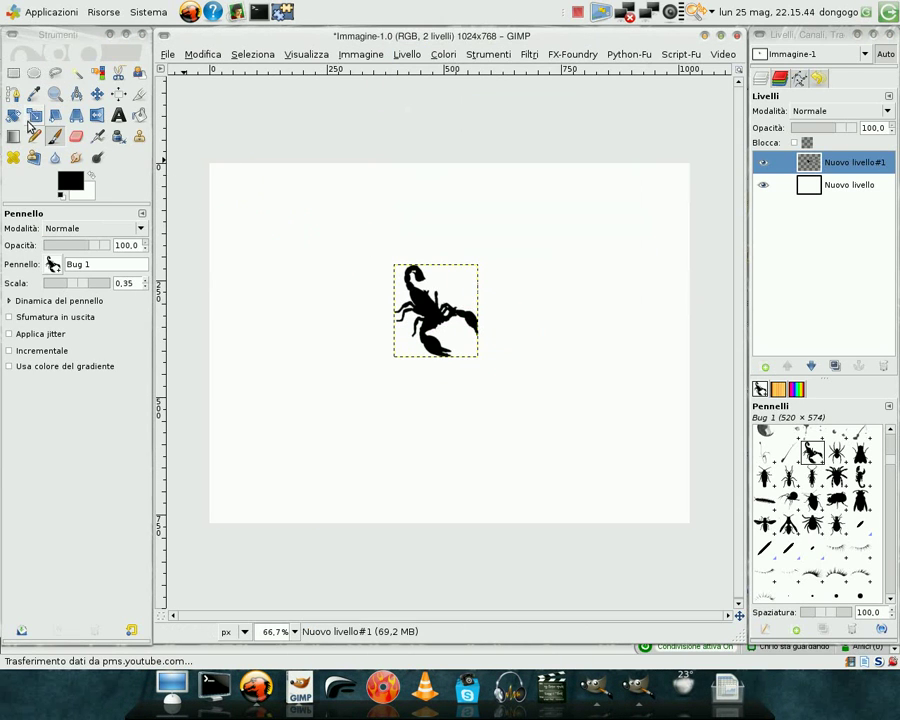
Step: Rotate the scorpion layer about 46 degrees, then rotate it again to roughly 62 degrees
click(14, 118)
drag(472, 286, 490, 322)
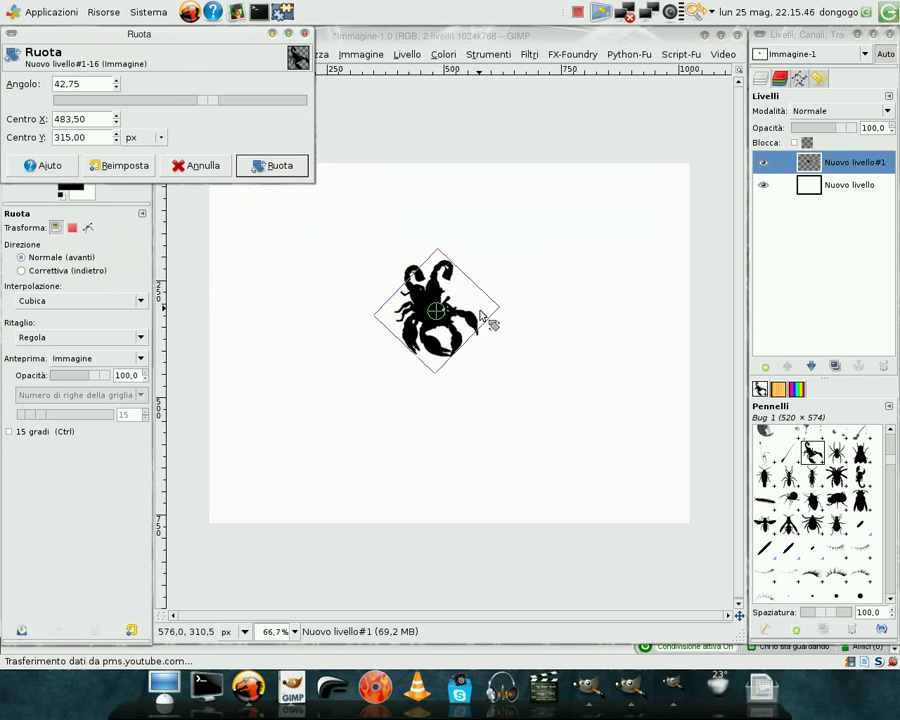
click(272, 166)
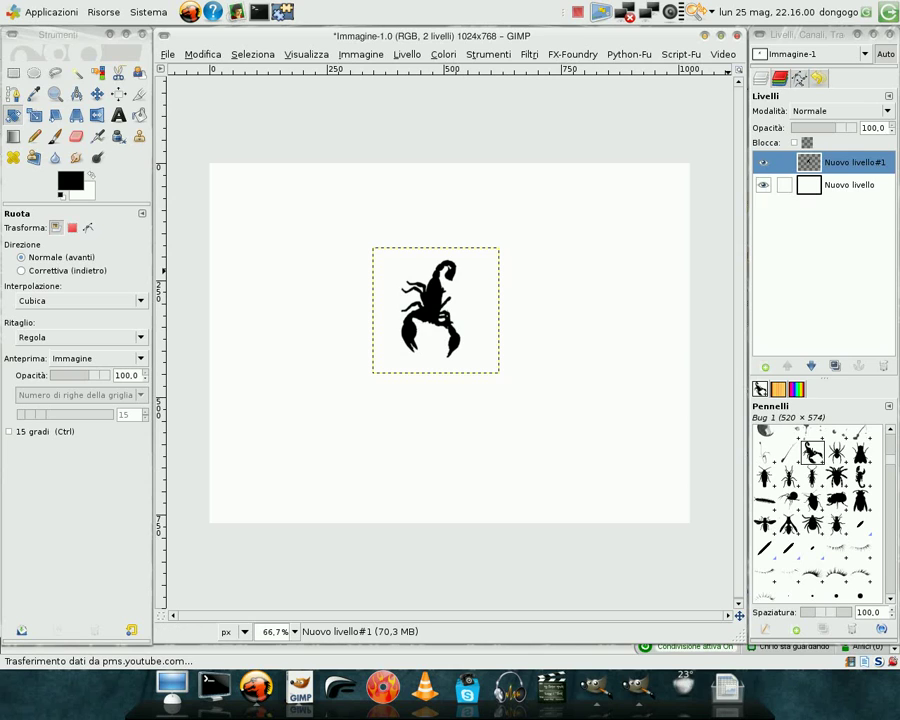
click(808, 165)
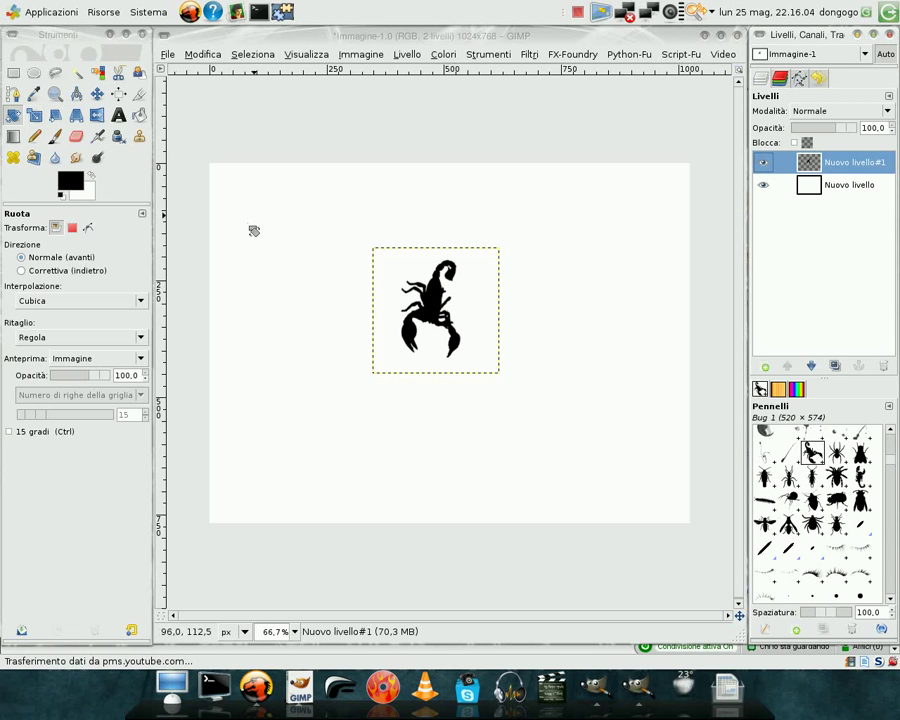
click(14, 115)
mouse_move(413, 245)
mouse_down()
mouse_move(477, 300)
mouse_move(484, 373)
mouse_up()
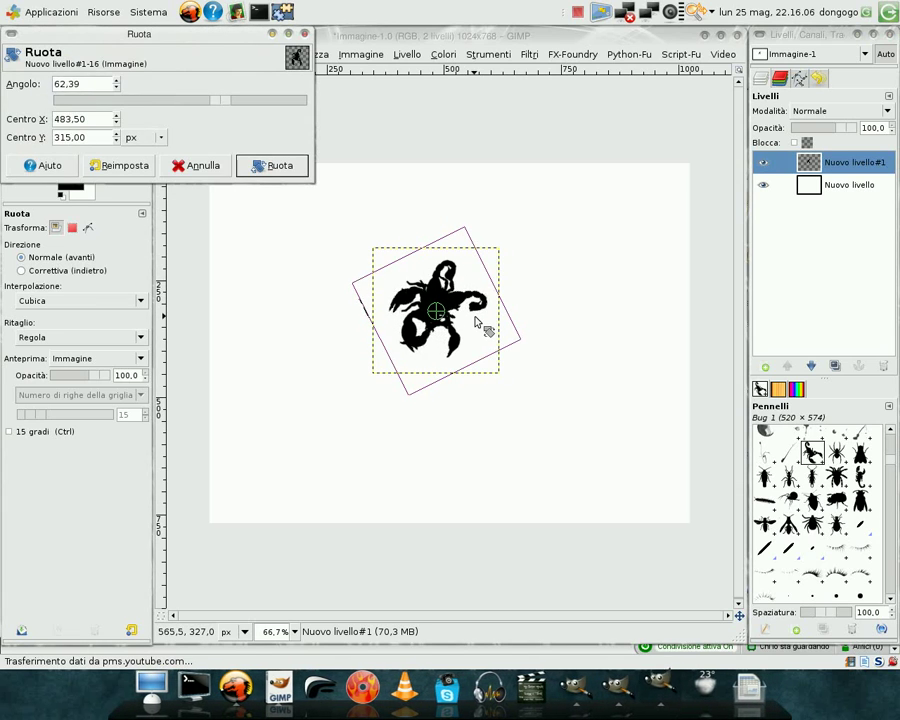
click(272, 165)
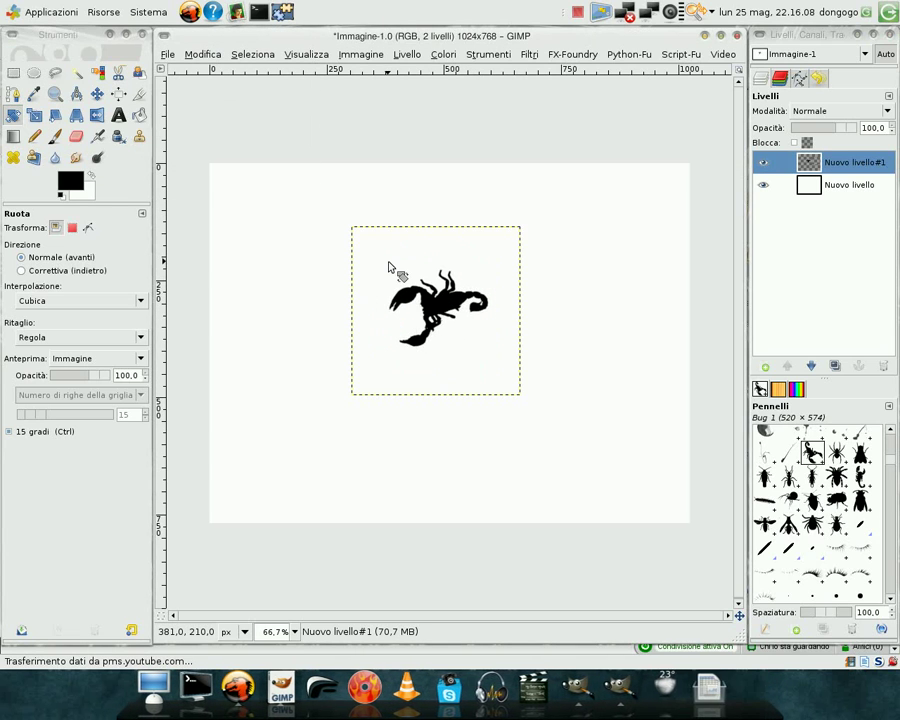
Step: Copy the rotated scorpion and choose the Appunti clipboard brush for the Paintbrush
key(ctrl+c)
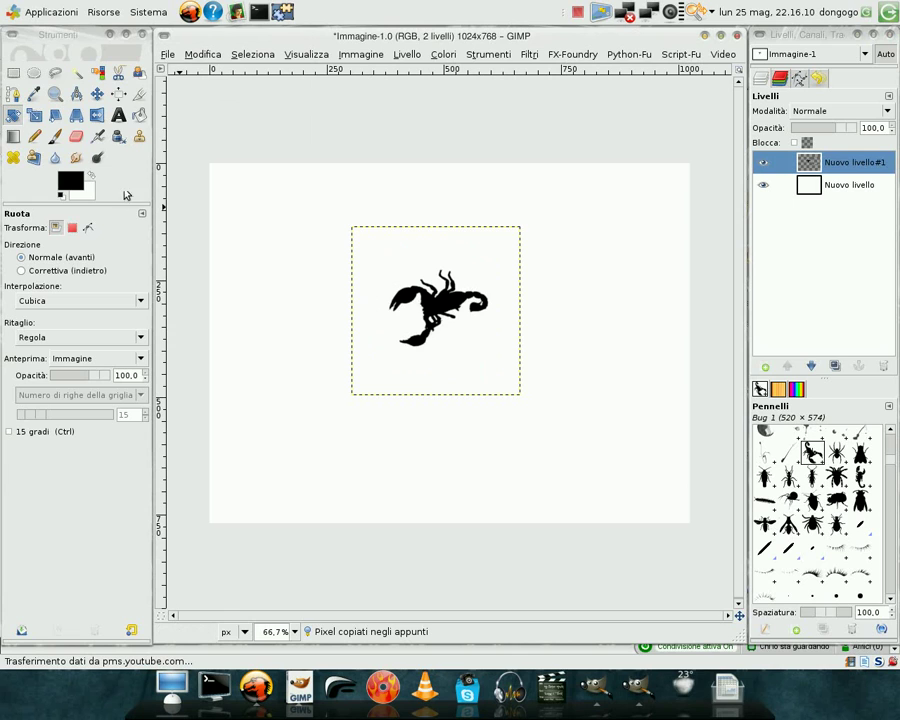
click(55, 137)
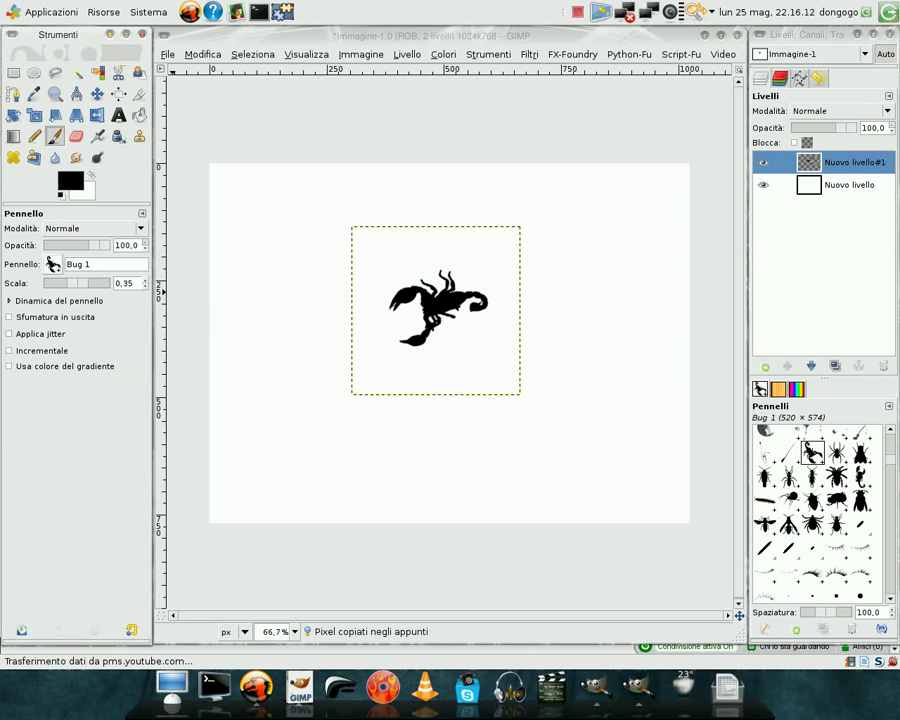
click(52, 264)
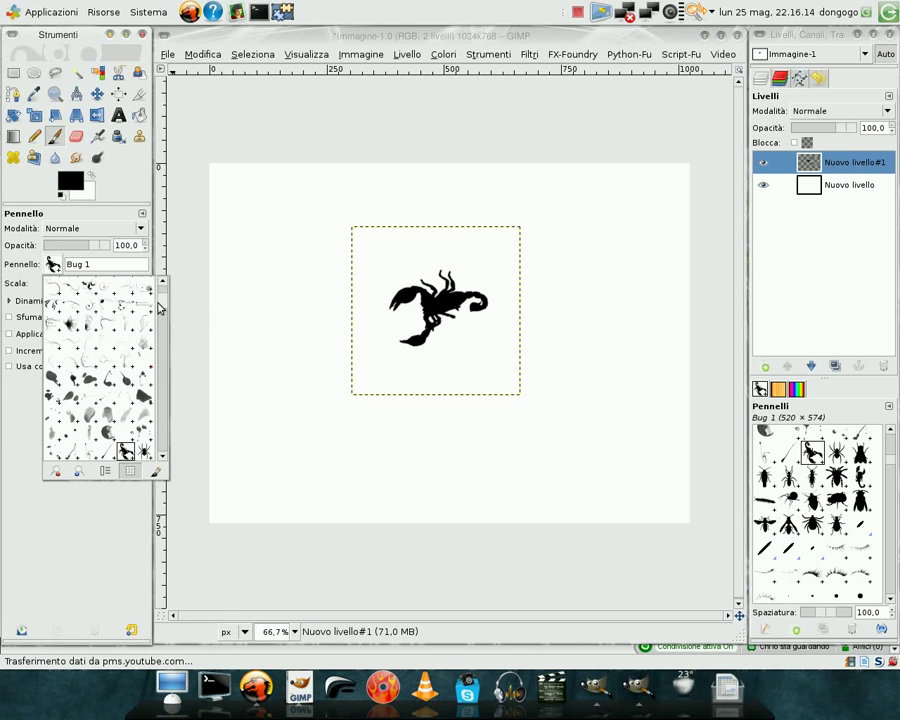
drag(160, 304, 164, 284)
click(59, 290)
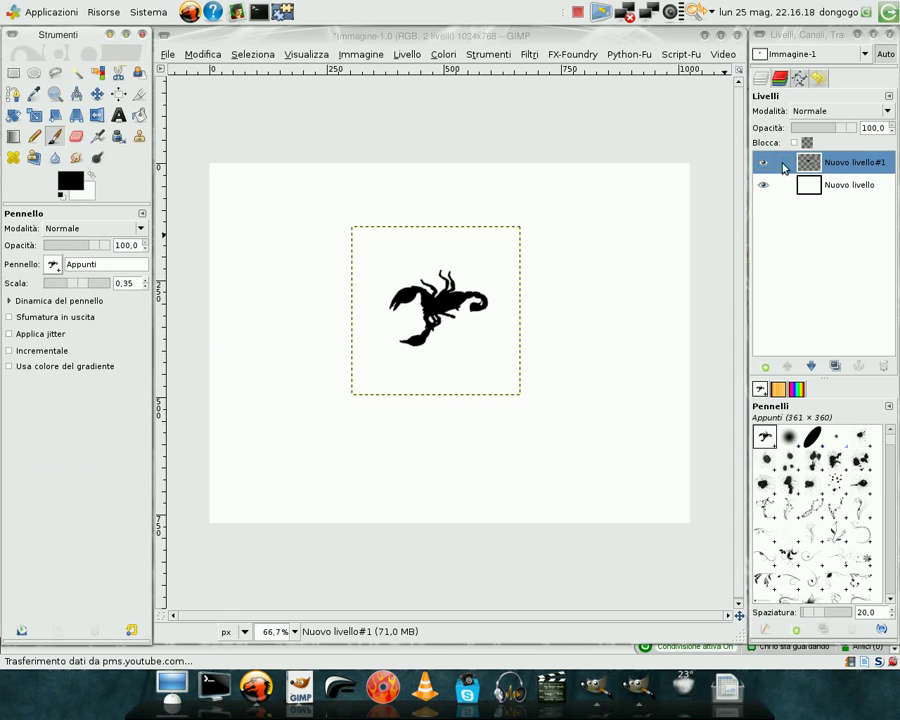
Step: Hide Nuovo livello#1 and stamp scorpions across the white background layer
click(763, 162)
click(804, 186)
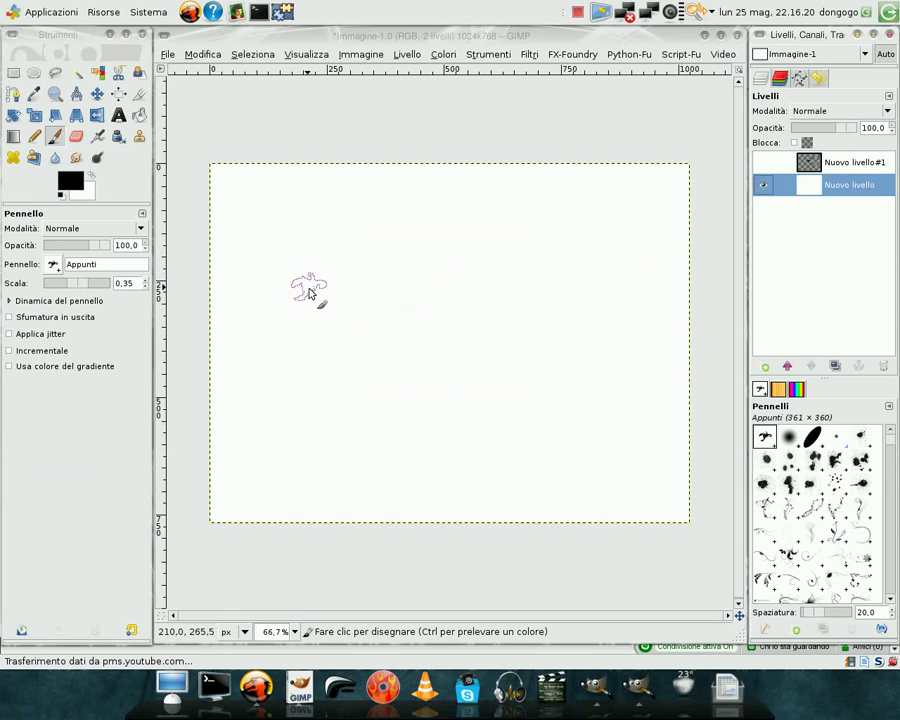
click(369, 281)
click(451, 320)
drag(511, 258, 512, 270)
click(508, 231)
click(441, 211)
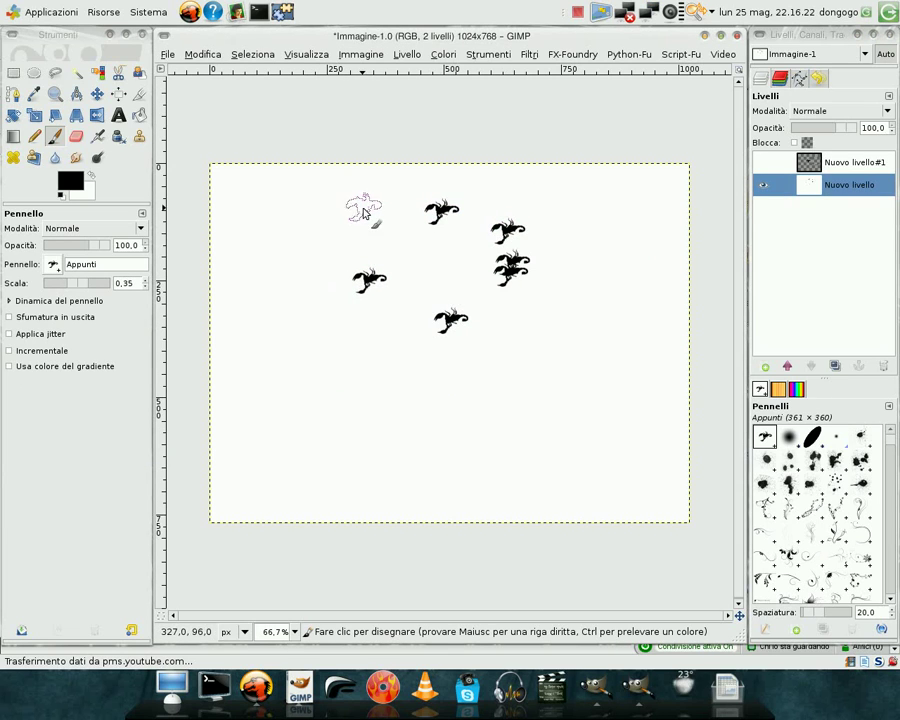
click(364, 209)
click(322, 317)
click(351, 375)
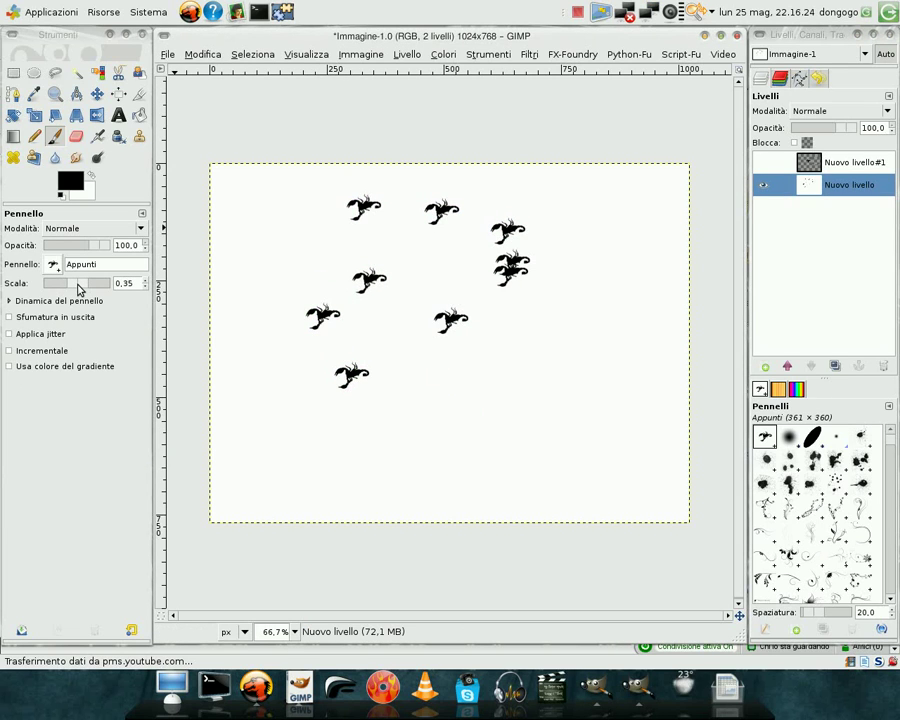
Step: Raise the brush scale to about 2 and stamp two large scorpions lower down
mouse_move(78, 289)
mouse_down()
mouse_move(86, 286)
mouse_move(70, 286)
mouse_up()
click(352, 397)
click(511, 378)
Step: Lower brush opacity to about 67 and stamp several small faint and grey scorpions
drag(93, 245, 88, 245)
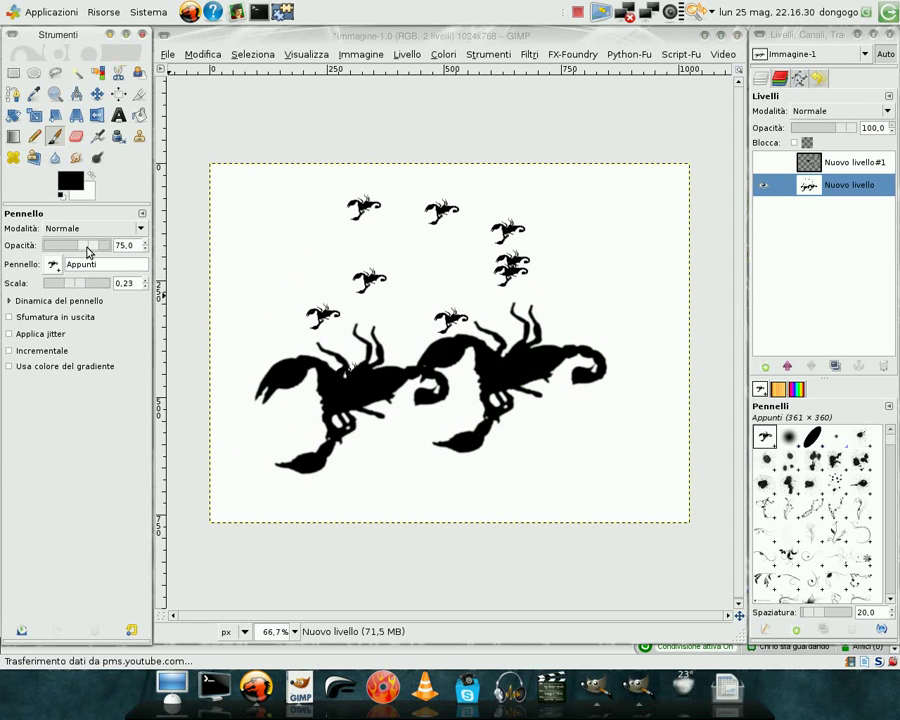
click(289, 262)
click(341, 284)
click(404, 316)
click(435, 281)
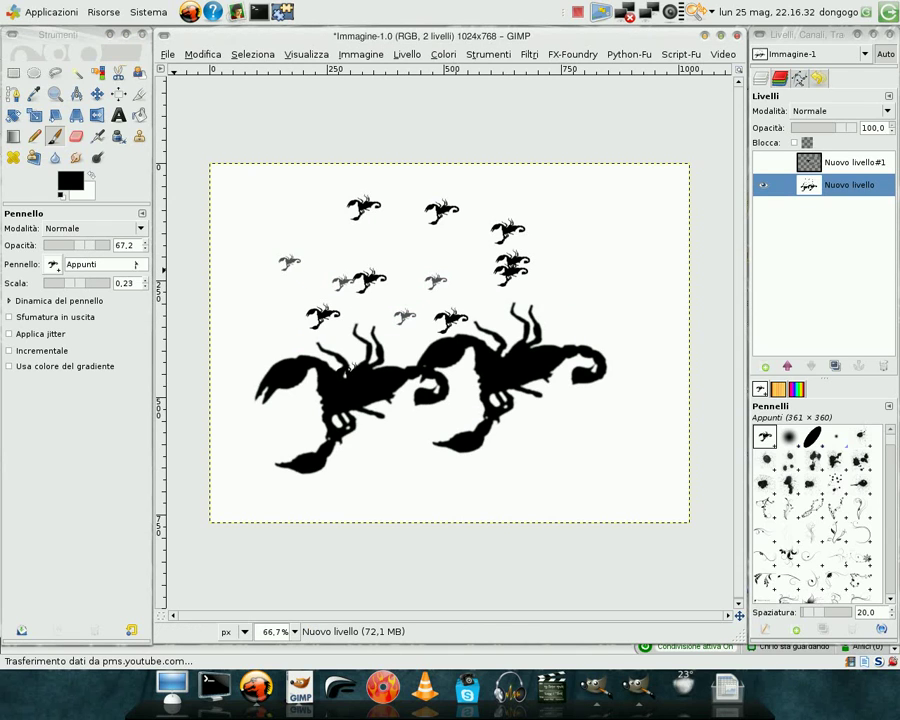
drag(84, 246, 86, 284)
click(282, 239)
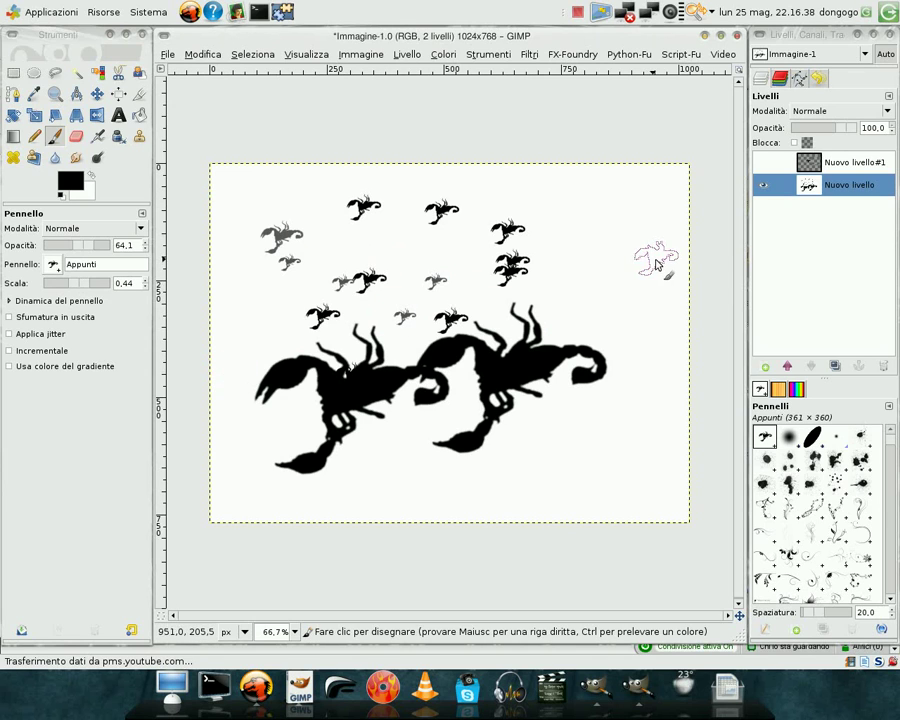
click(765, 367)
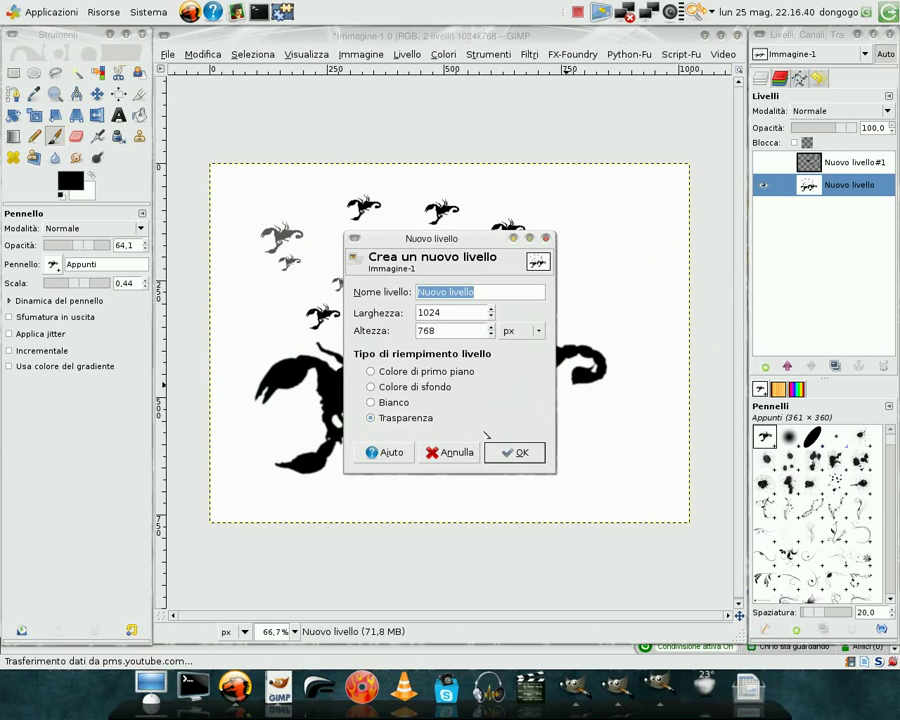
Step: Add a transparent layer and a white-filled layer
click(525, 456)
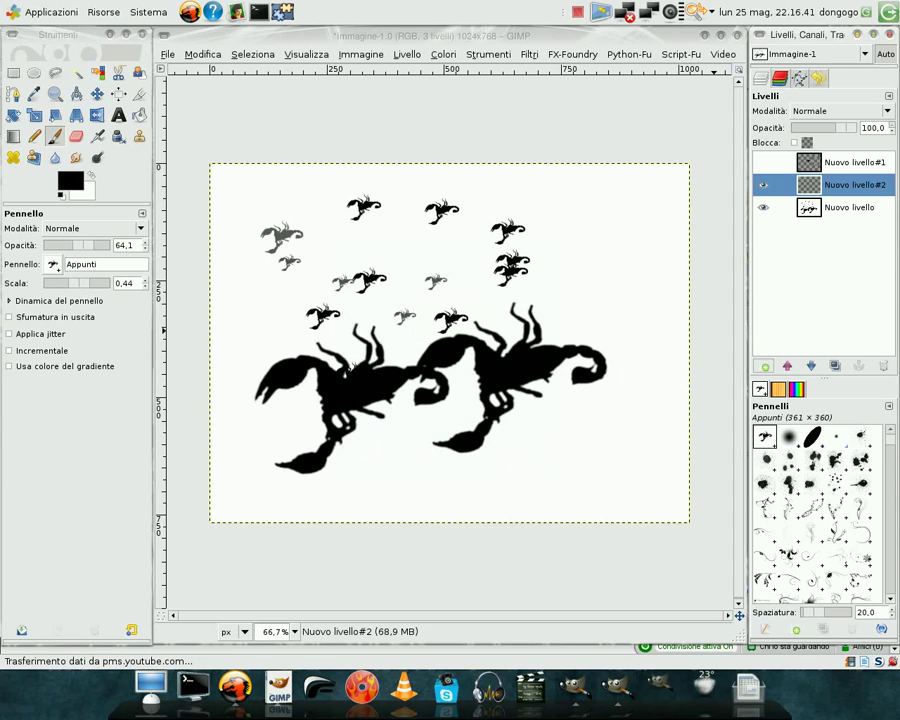
click(765, 367)
click(371, 402)
click(515, 452)
Step: Delete the empty Nuovo livello#2 layer and the scorpion-stamped background layer
click(850, 207)
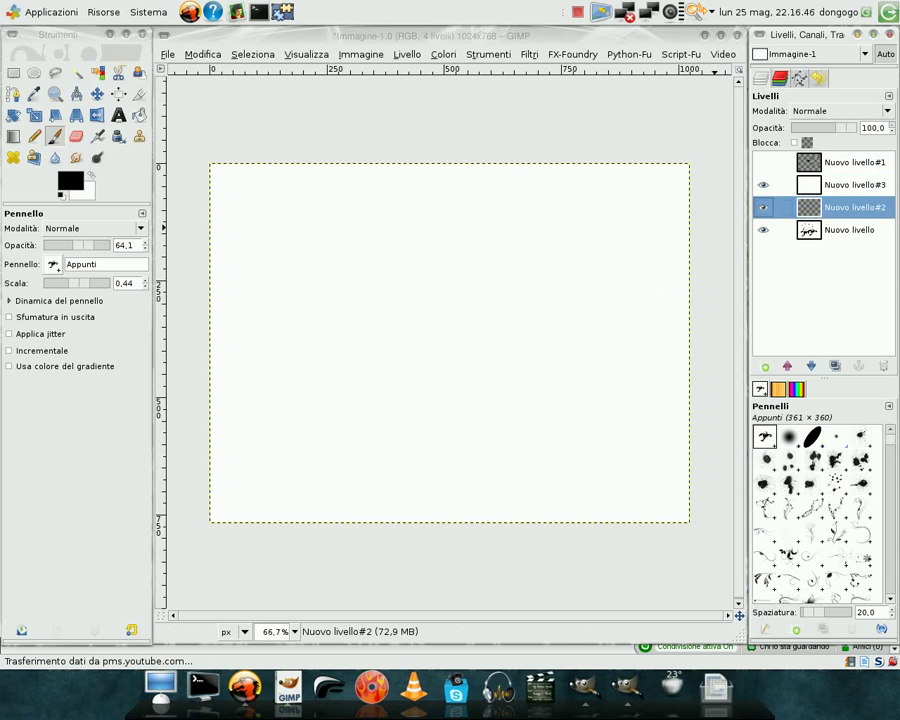
click(883, 366)
click(820, 214)
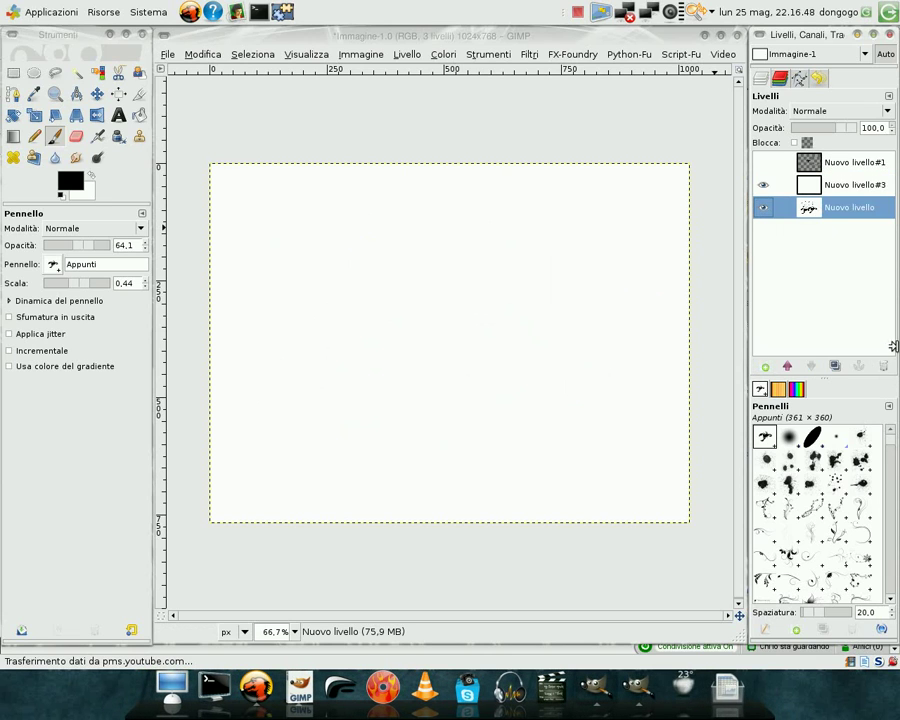
click(885, 367)
Step: Make scorpion marks with the Pencil, Eraser and Airbrush on the white layer
click(34, 136)
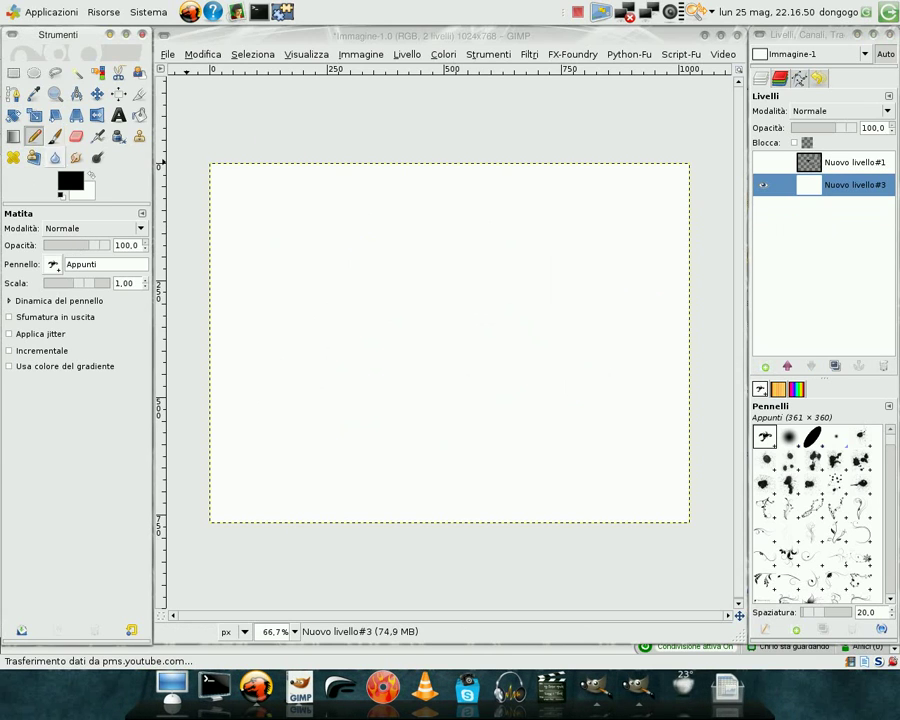
click(290, 273)
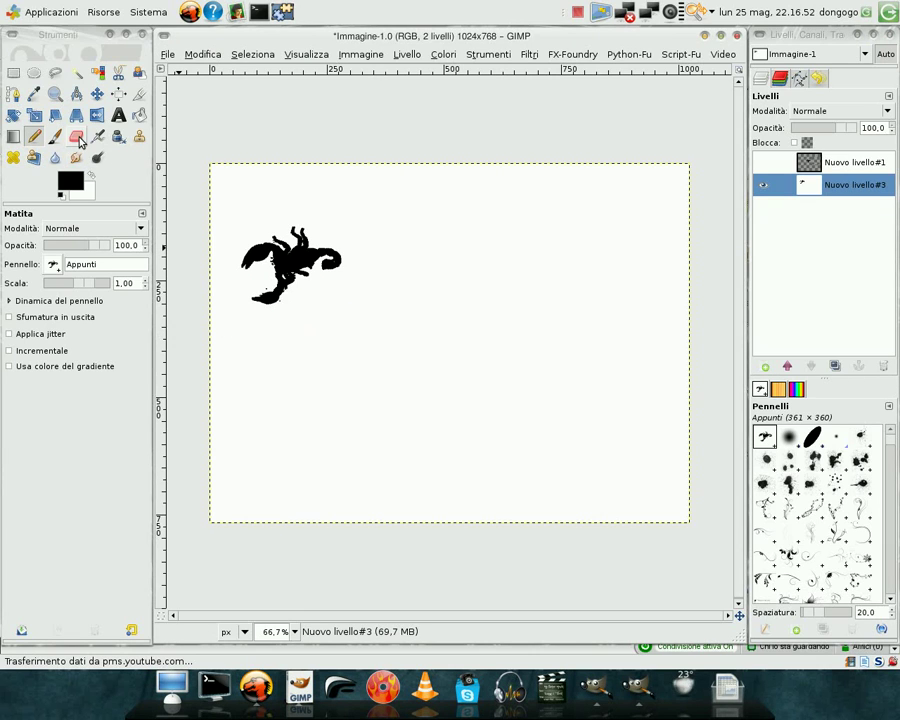
click(77, 137)
click(510, 312)
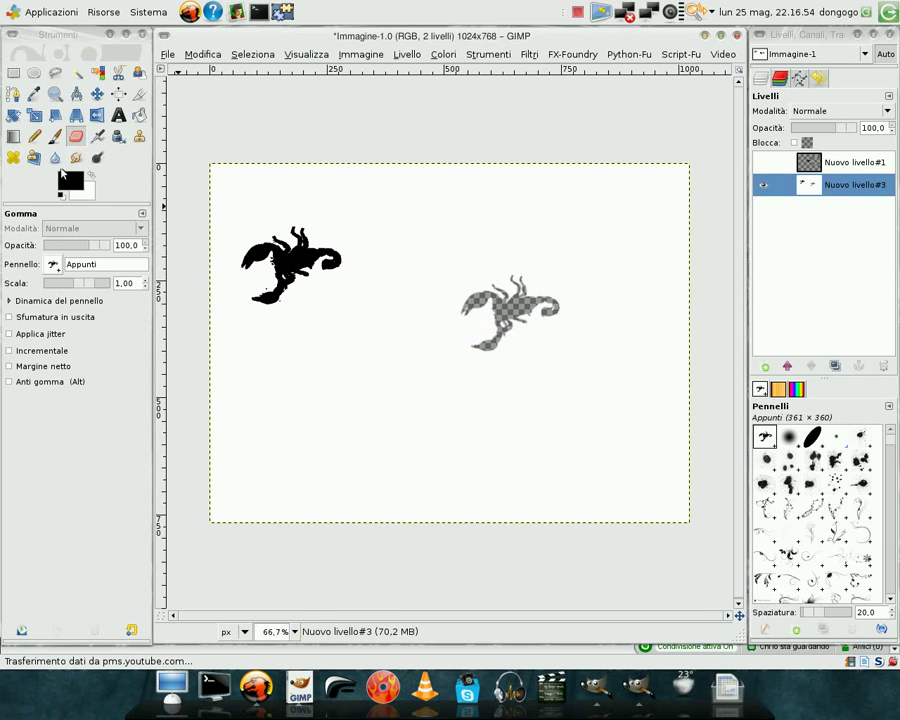
click(97, 136)
click(350, 378)
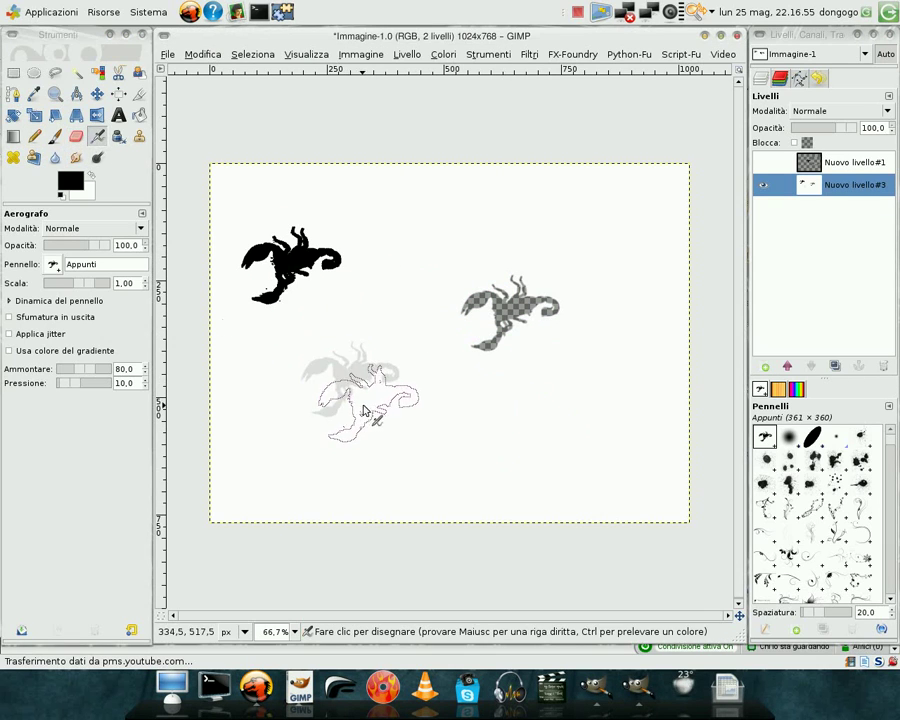
Step: Clone the black scorpion to its right and heal an area above the grey scorpion
click(139, 136)
ctrl+click(285, 268)
click(413, 245)
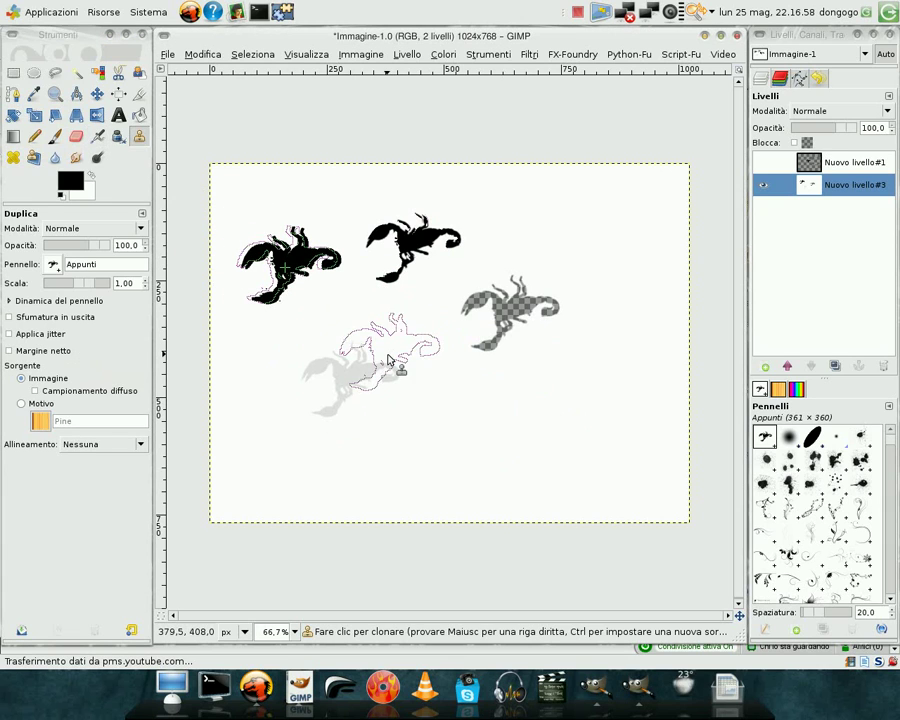
click(13, 157)
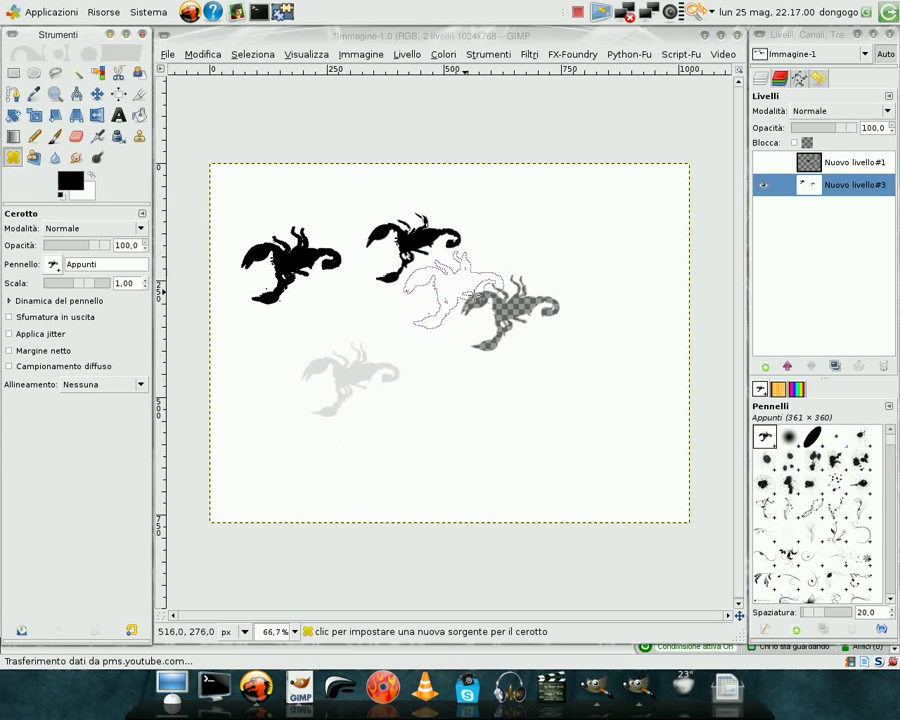
ctrl+click(289, 268)
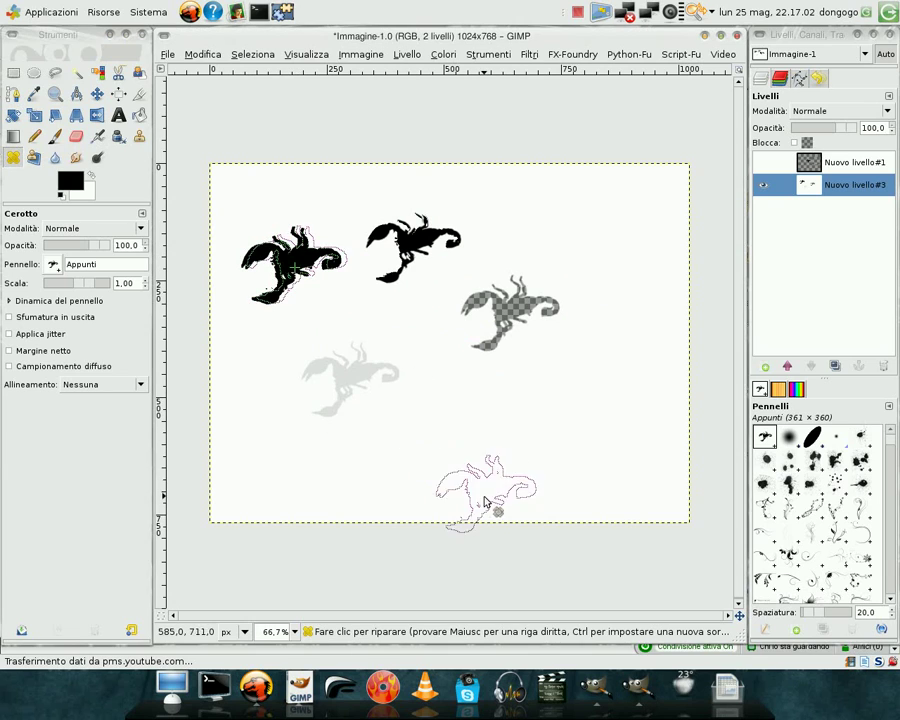
click(357, 313)
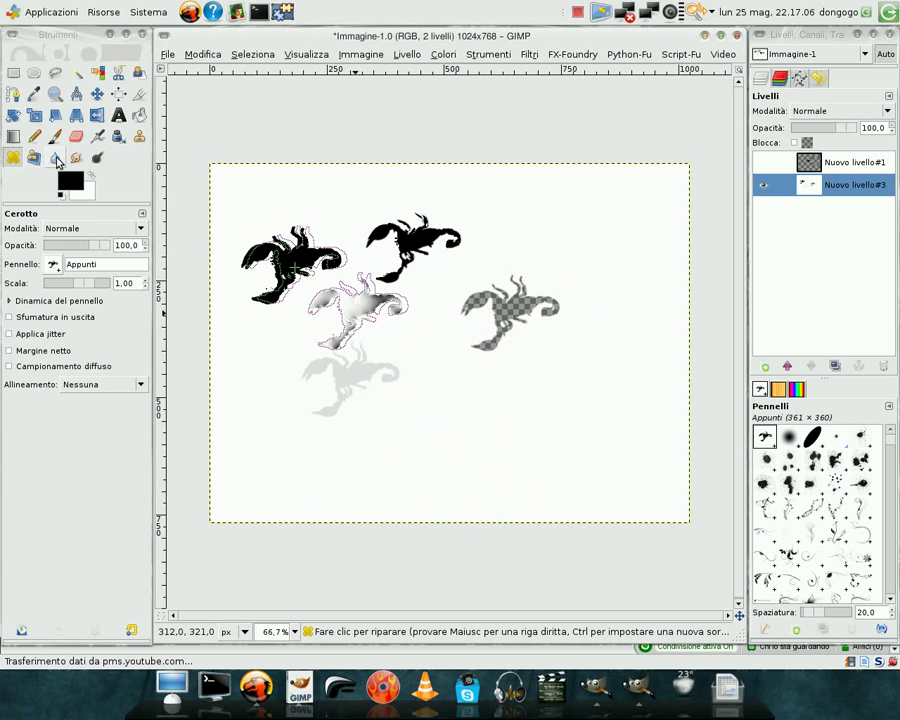
Step: Smudge the left black scorpion into grey streaks after trying the Blur tool
click(55, 157)
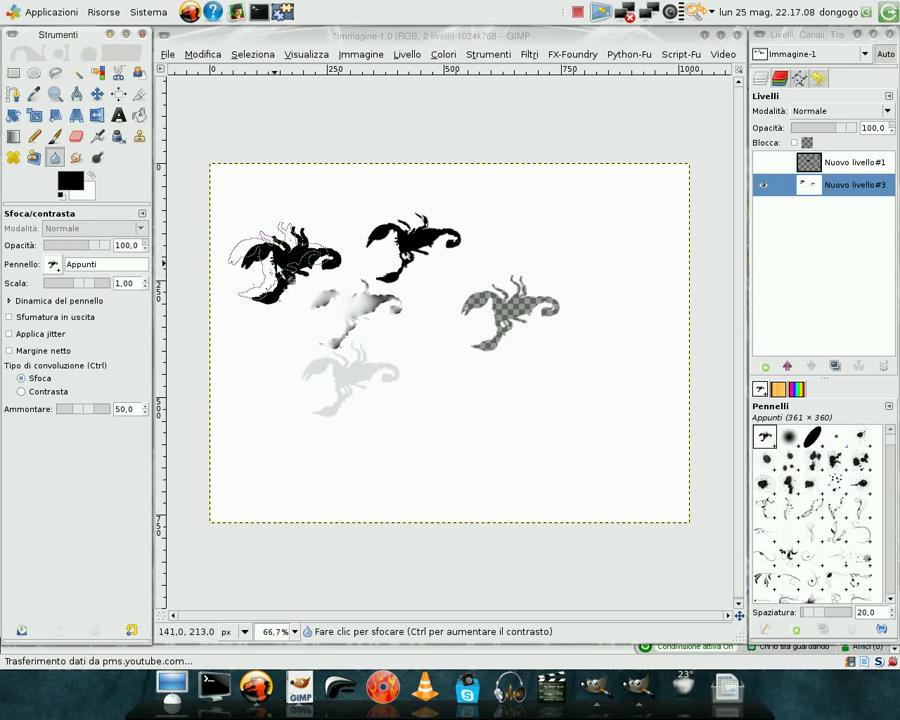
click(283, 266)
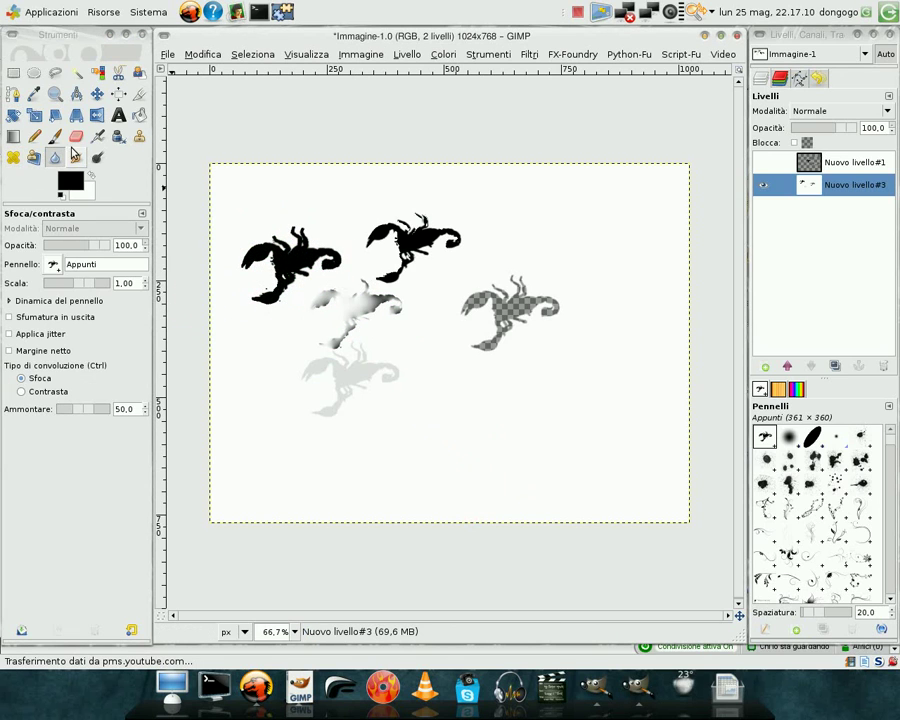
click(76, 157)
mouse_move(248, 292)
mouse_down()
mouse_move(339, 265)
mouse_move(297, 270)
mouse_move(283, 322)
mouse_up()
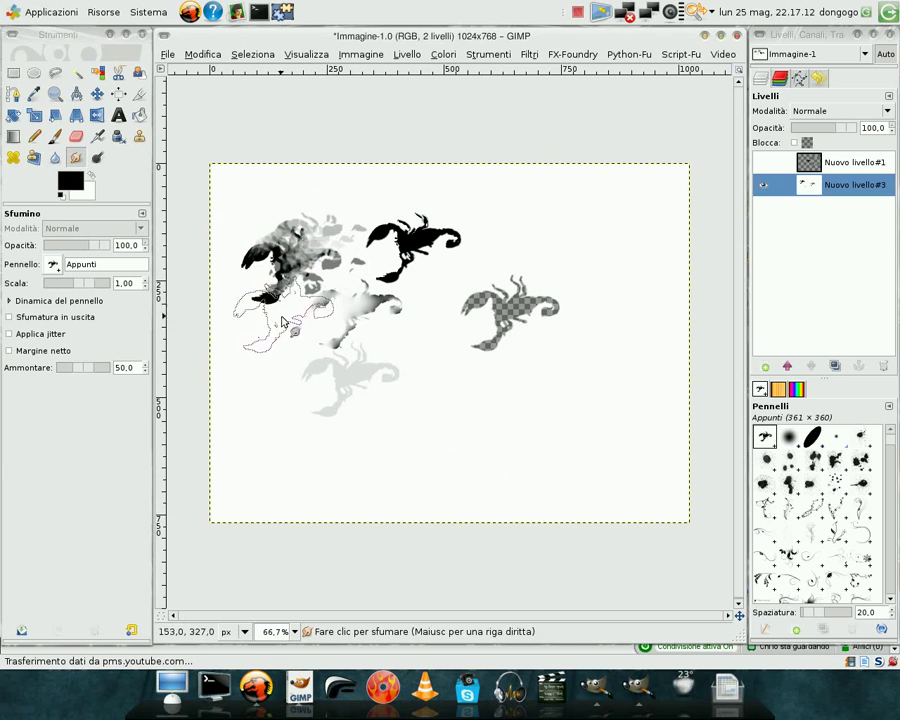
click(97, 157)
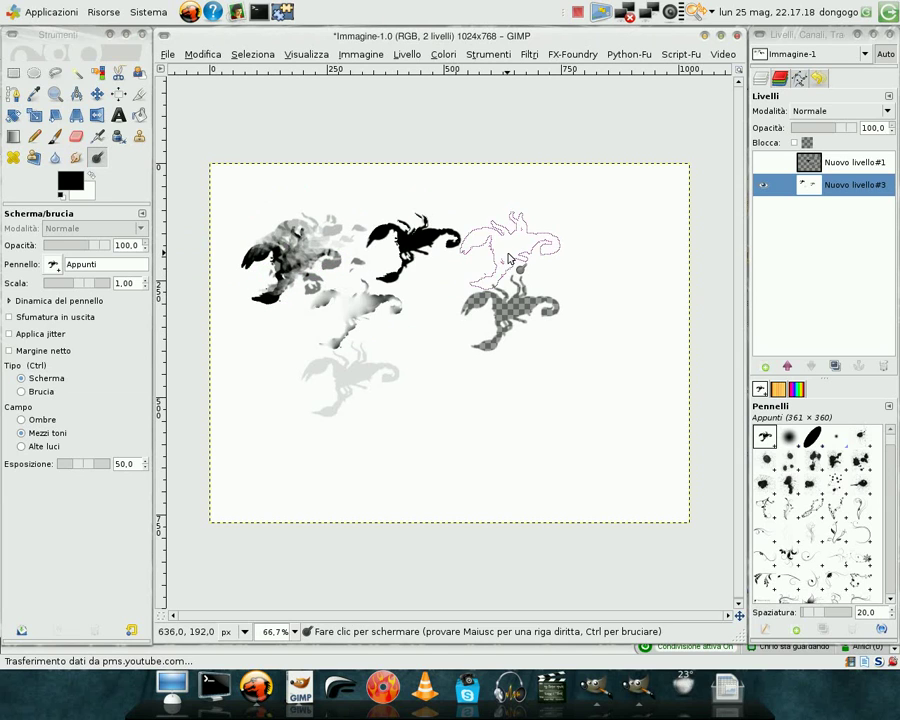
click(768, 369)
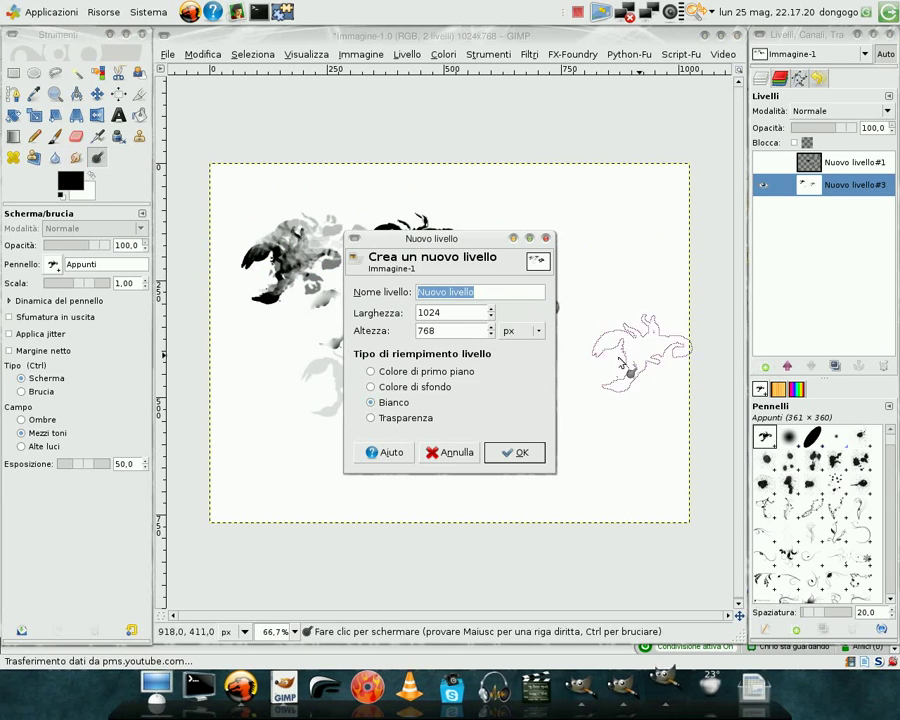
Step: Confirm the new white layer and delete Nuovo livello#3
click(501, 460)
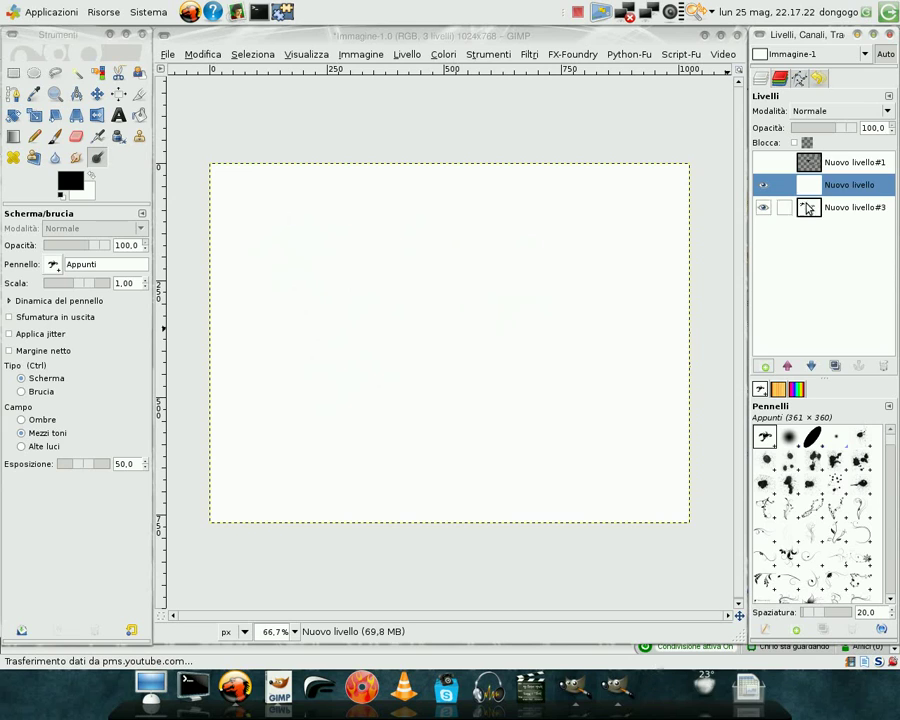
click(850, 206)
click(883, 366)
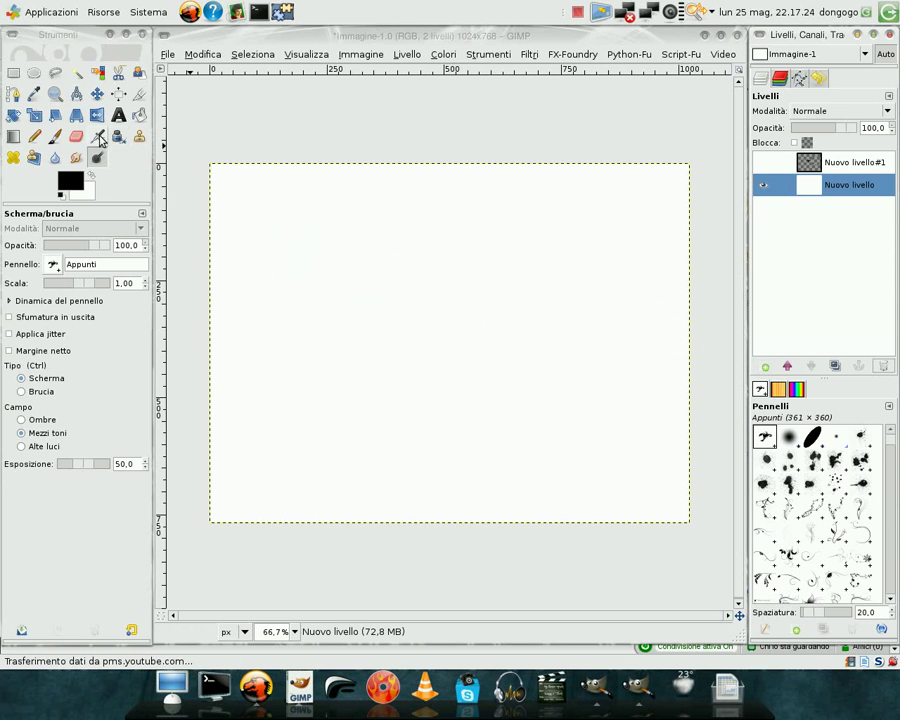
Step: Stamp a large black scorpion near the centre at opacity 100 and scale 0.93
click(55, 136)
click(388, 314)
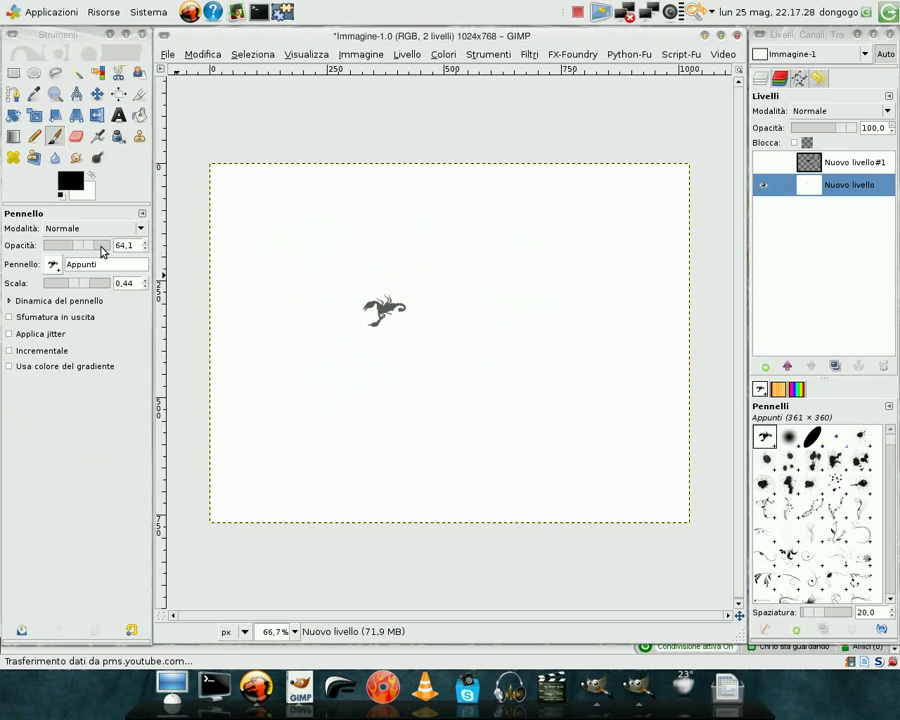
drag(100, 245, 112, 245)
key(ctrl+z)
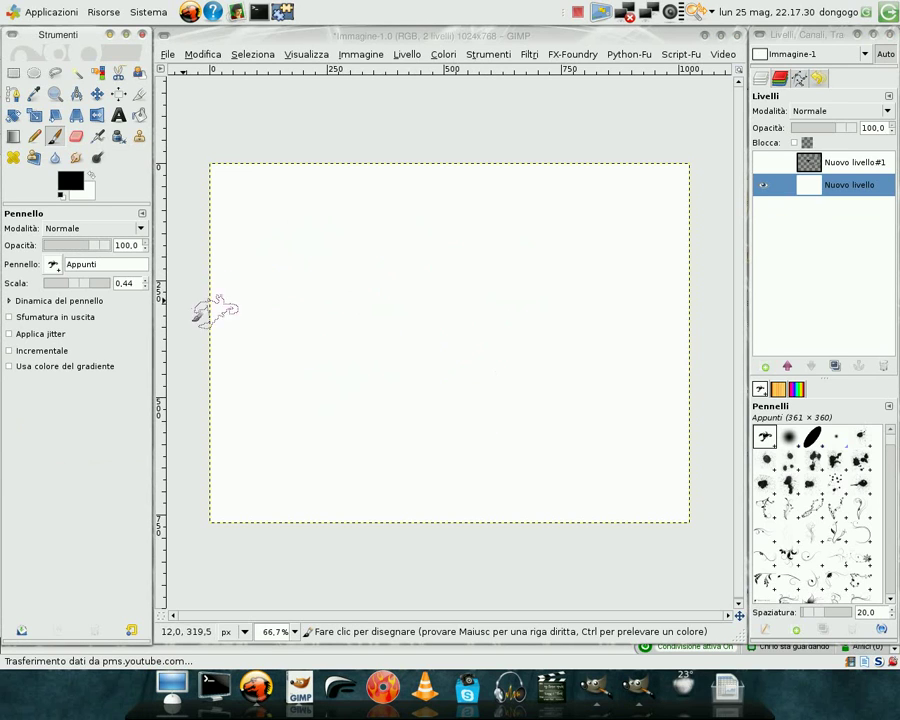
drag(83, 287, 87, 284)
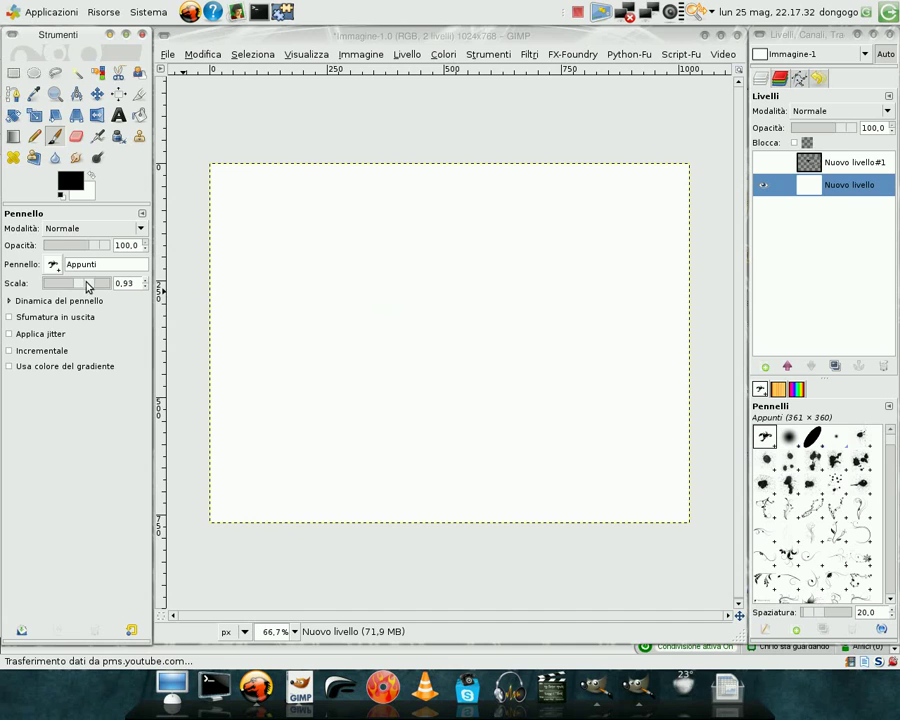
click(405, 303)
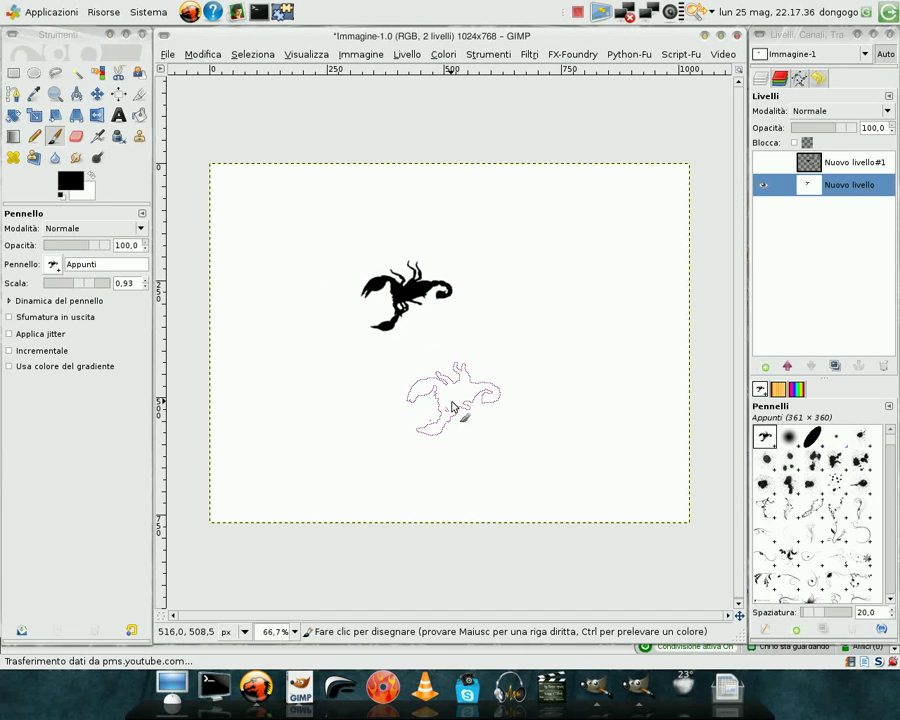
Step: Set the foreground colour to red and undo the extra scorpion stamps
click(70, 181)
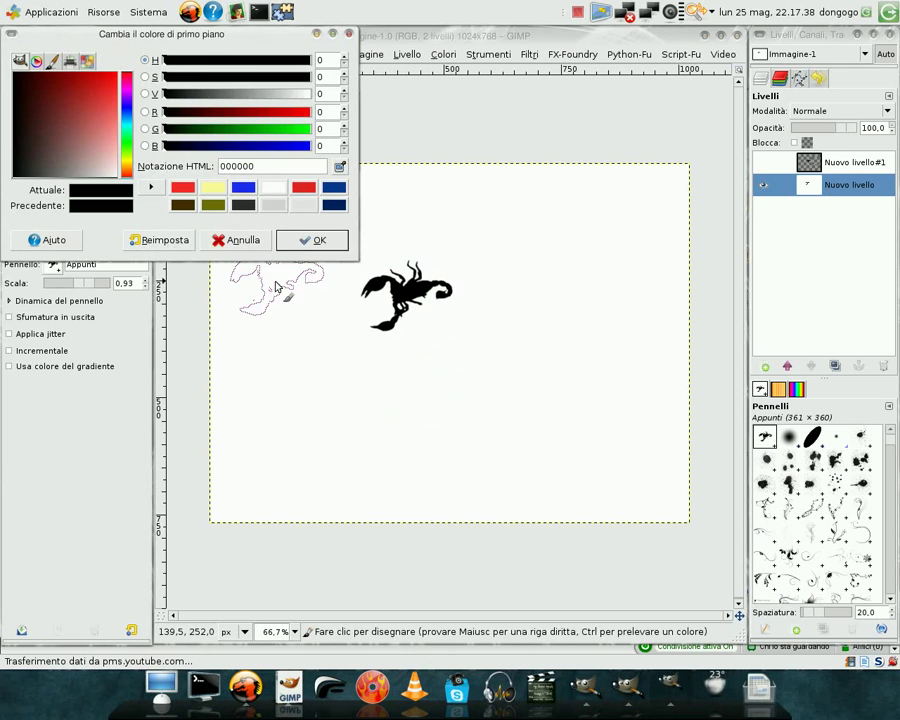
click(183, 187)
click(319, 243)
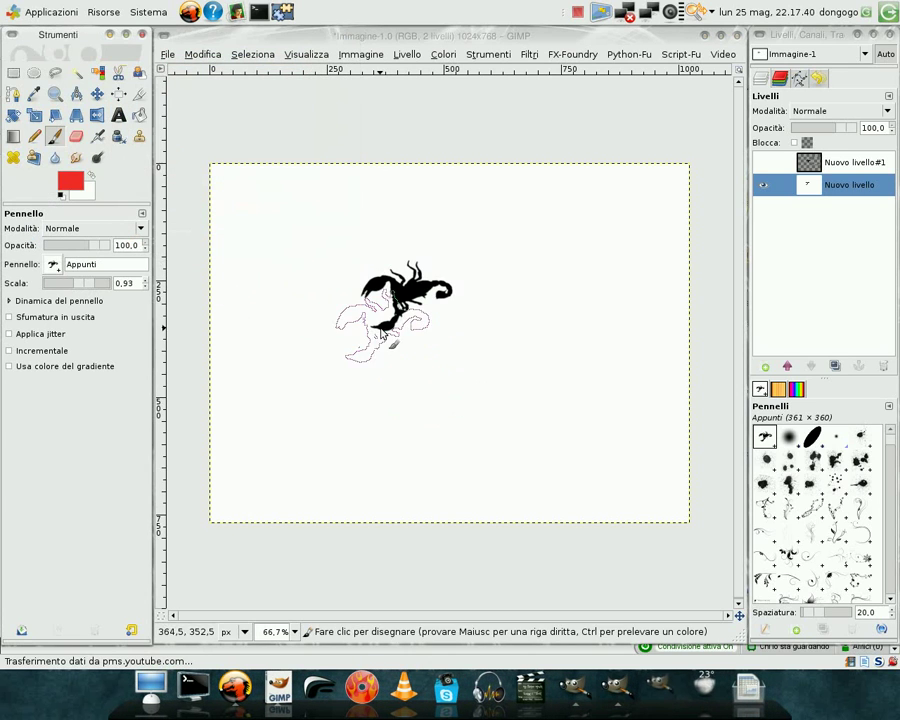
click(516, 365)
click(442, 240)
click(394, 216)
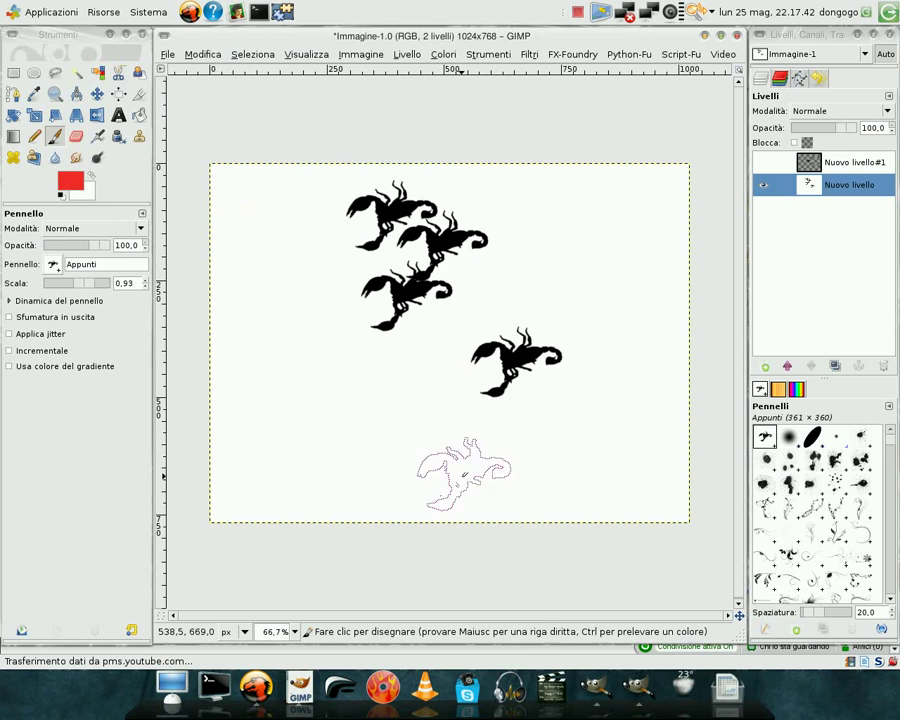
key(ctrl+z)
key(ctrl+z)
key(ctrl+z)
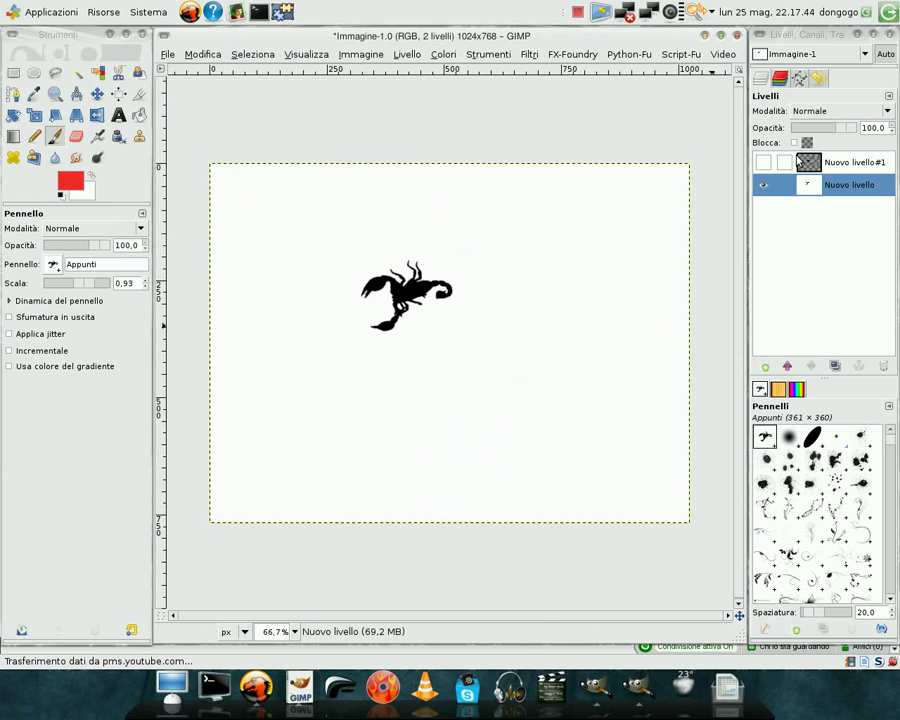
Step: Lock alpha on Nuovo livello#1, bucket-fill its scorpion red, copy it, then hide it
click(763, 162)
click(850, 162)
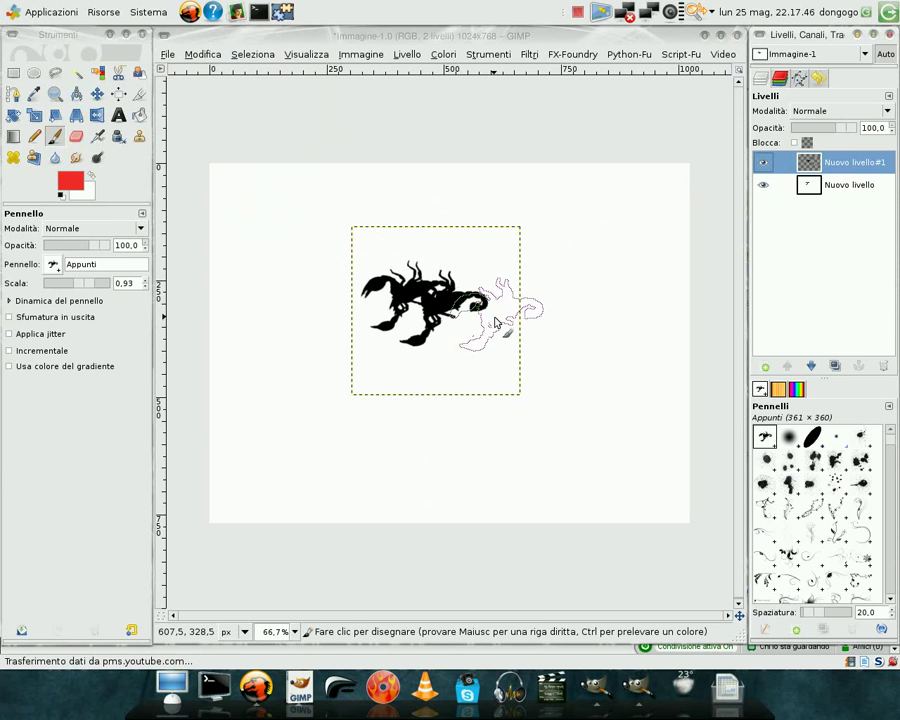
click(763, 185)
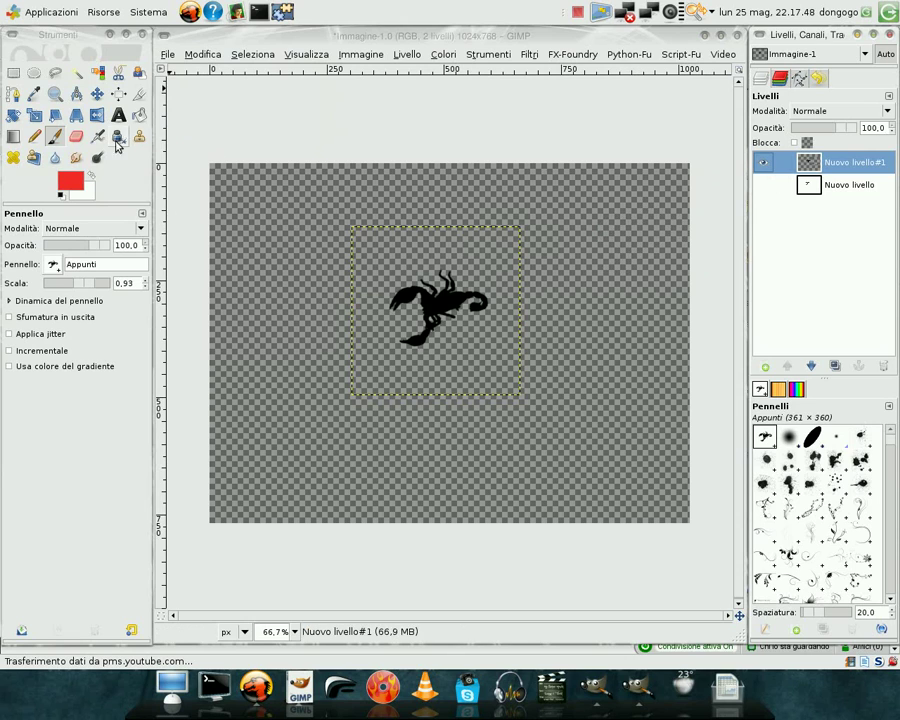
click(139, 116)
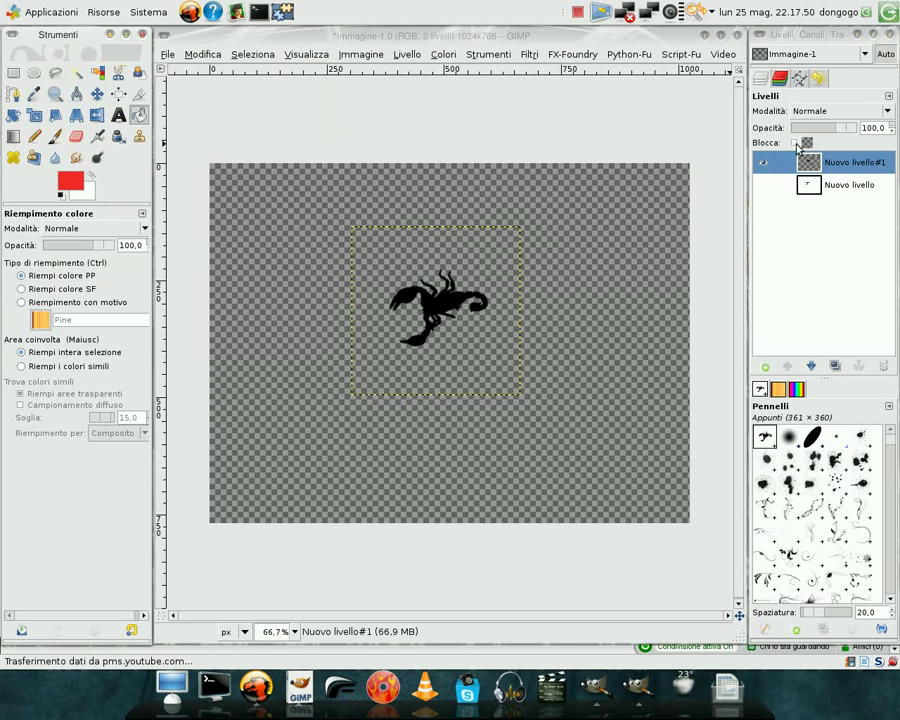
click(797, 143)
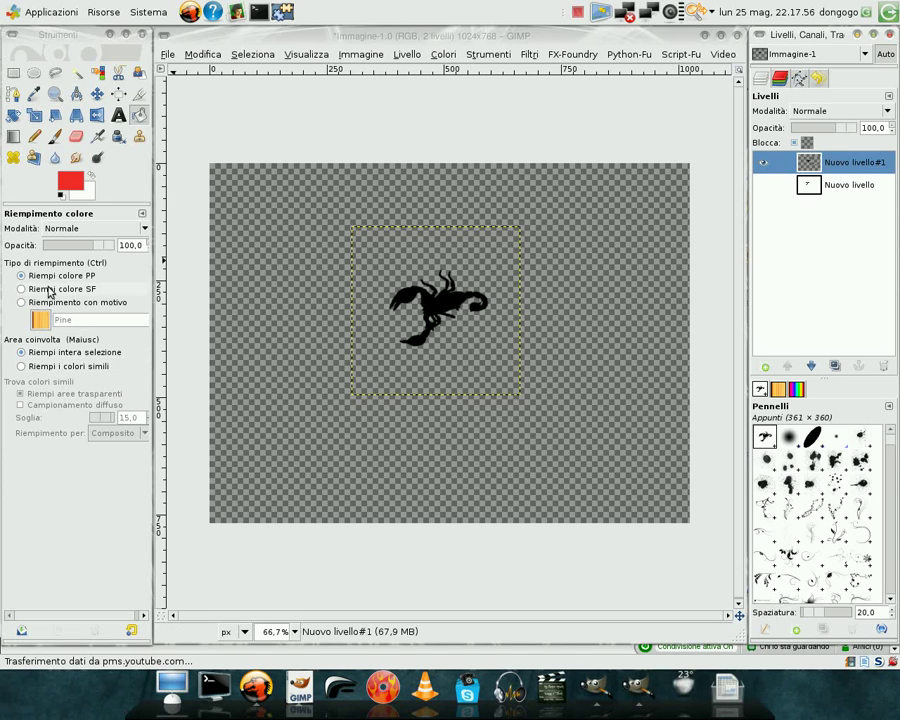
click(483, 355)
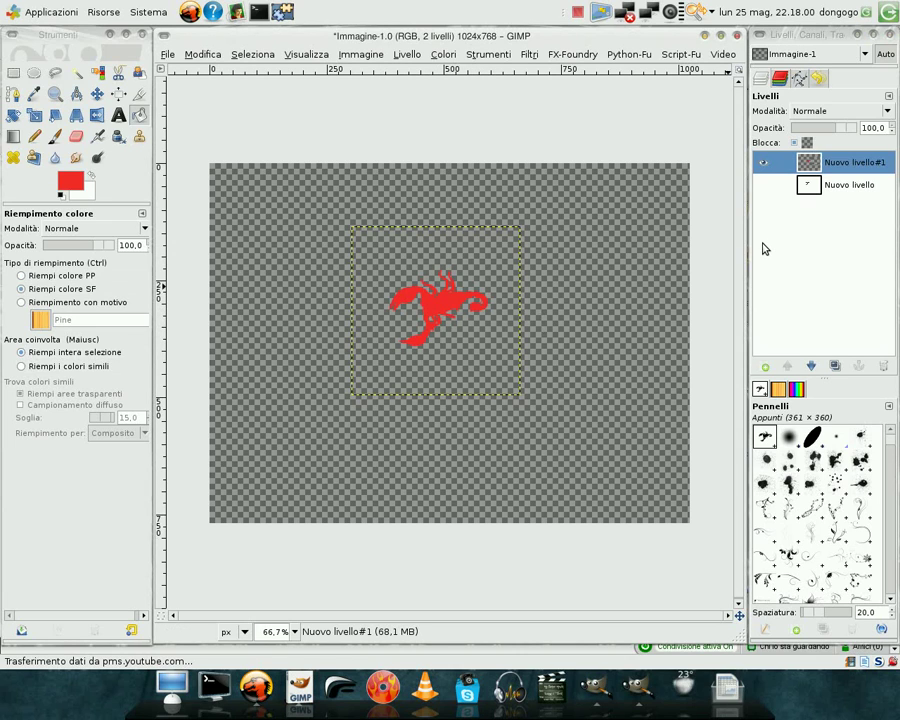
key(ctrl+c)
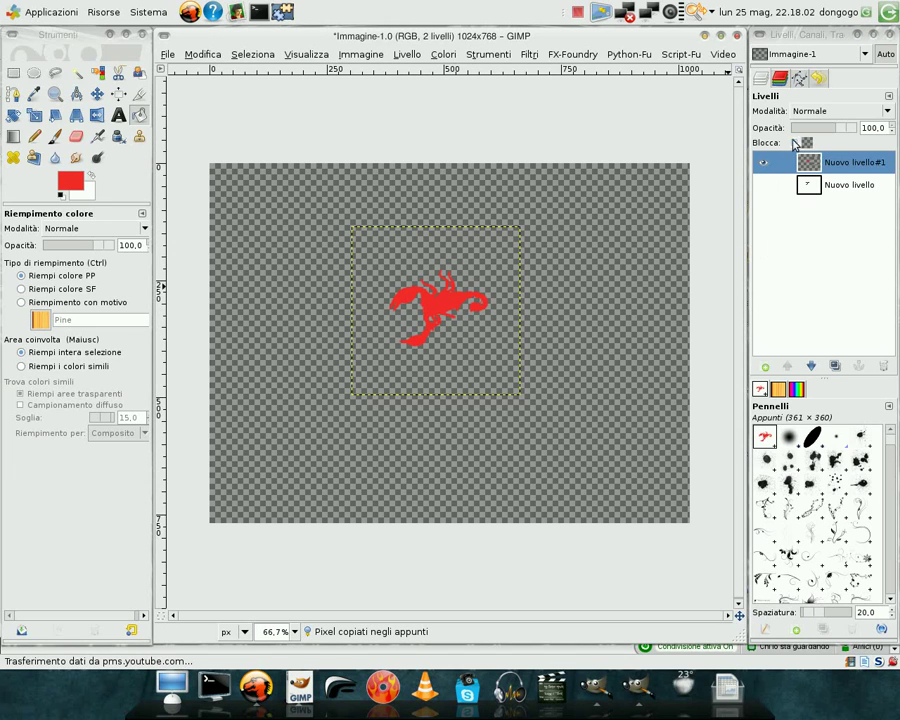
click(763, 162)
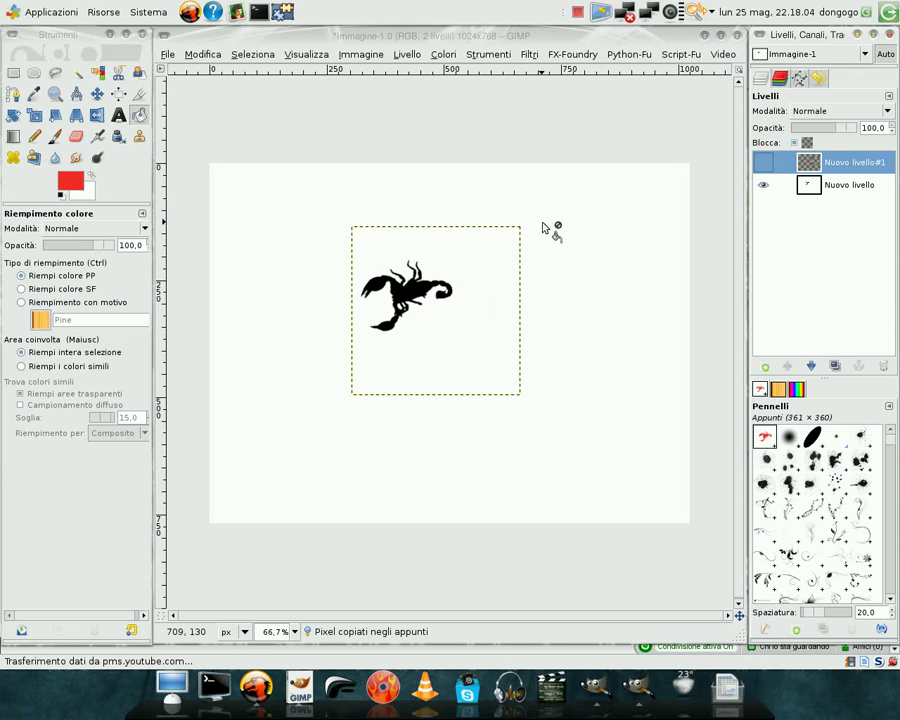
Step: Stamp six red clipboard-brush scorpions around the black one on the white layer
click(805, 184)
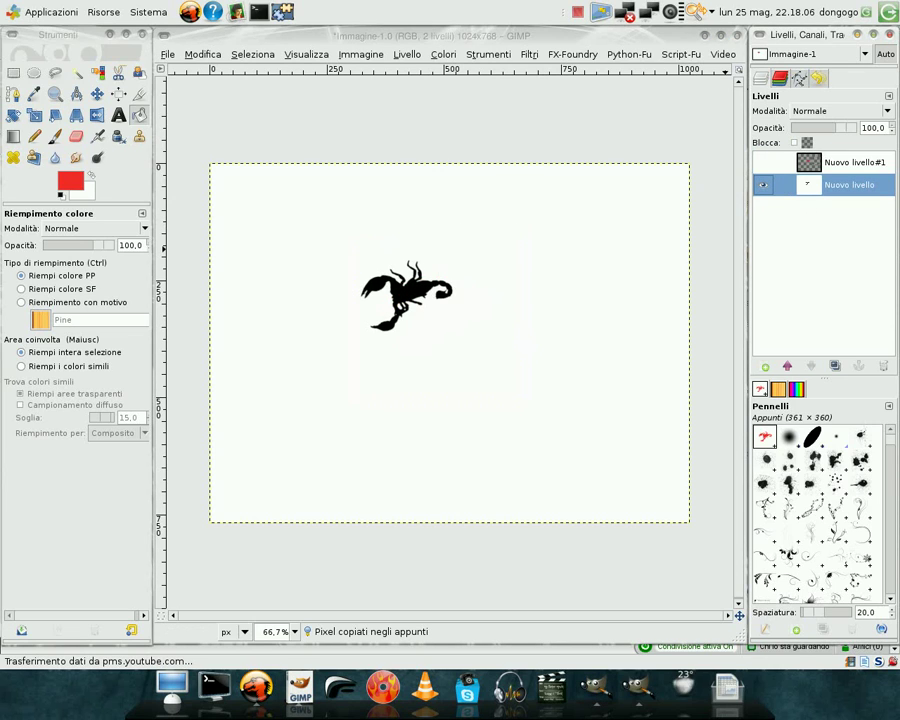
click(55, 136)
click(457, 309)
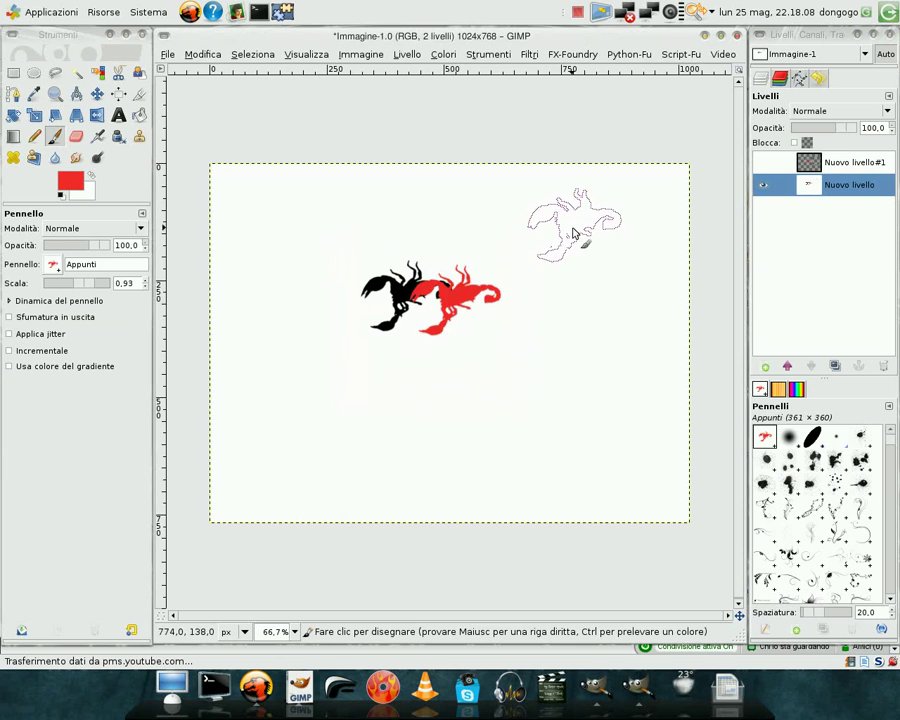
click(573, 233)
click(560, 312)
click(385, 423)
click(437, 423)
click(375, 322)
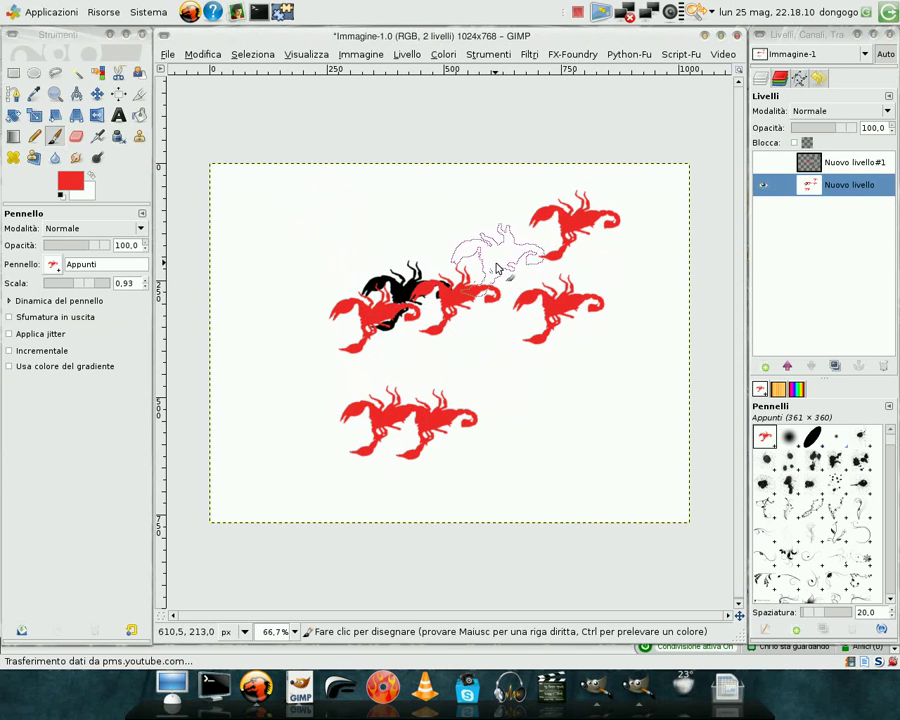
click(766, 366)
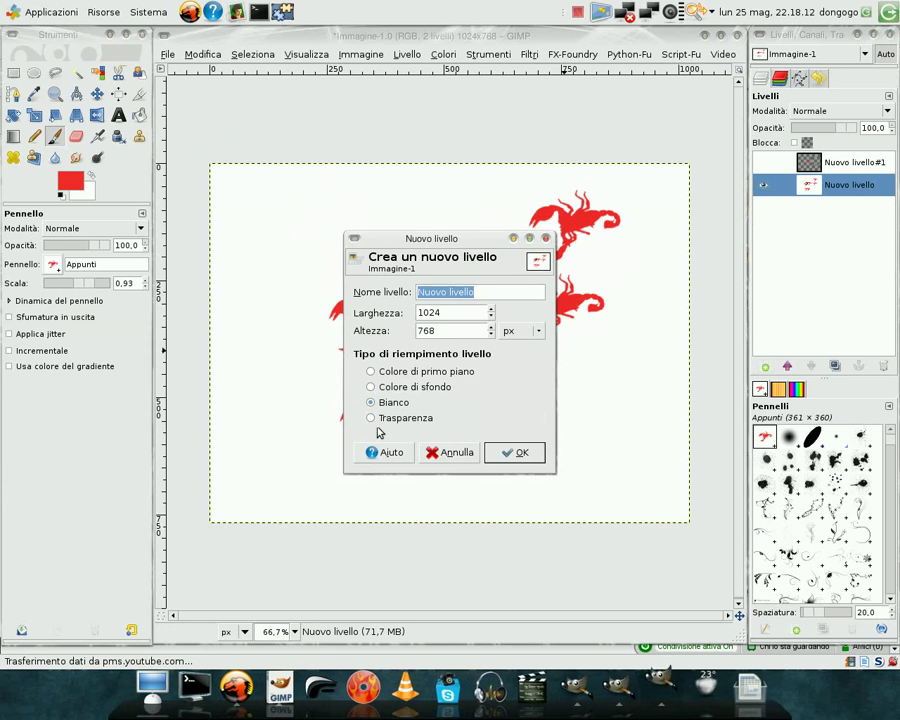
Step: Bucket-fill the new white layer with the Appunti pattern, tiling six red scorpions
click(527, 453)
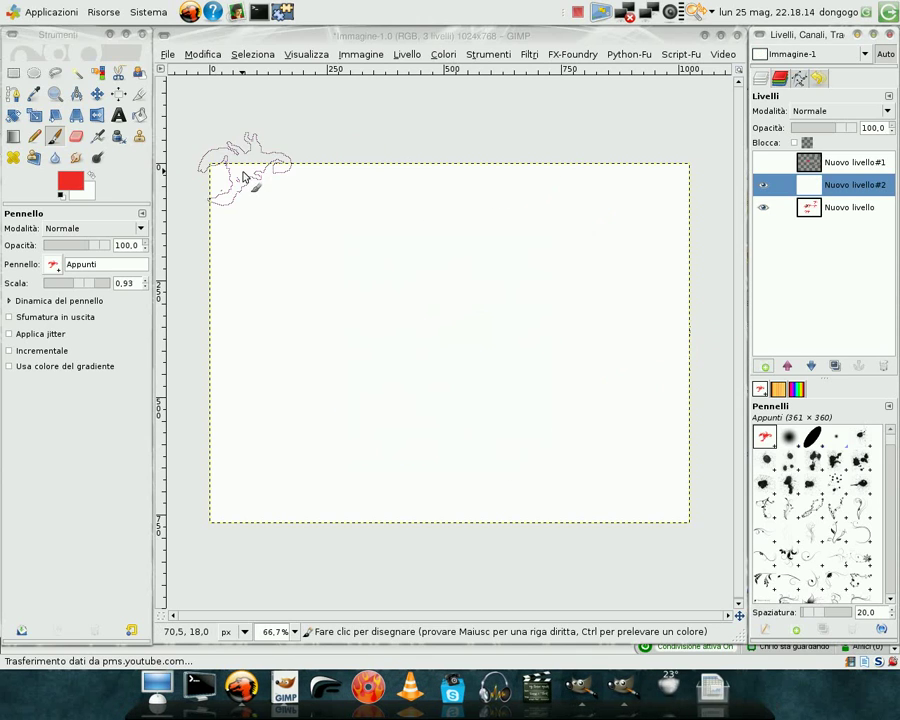
click(139, 115)
click(62, 302)
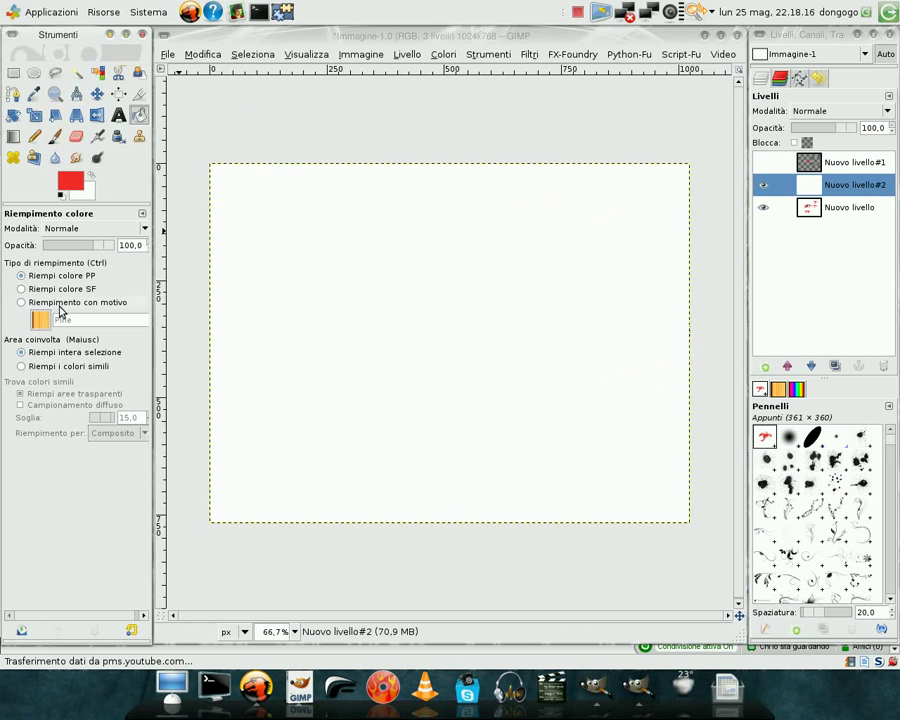
click(40, 319)
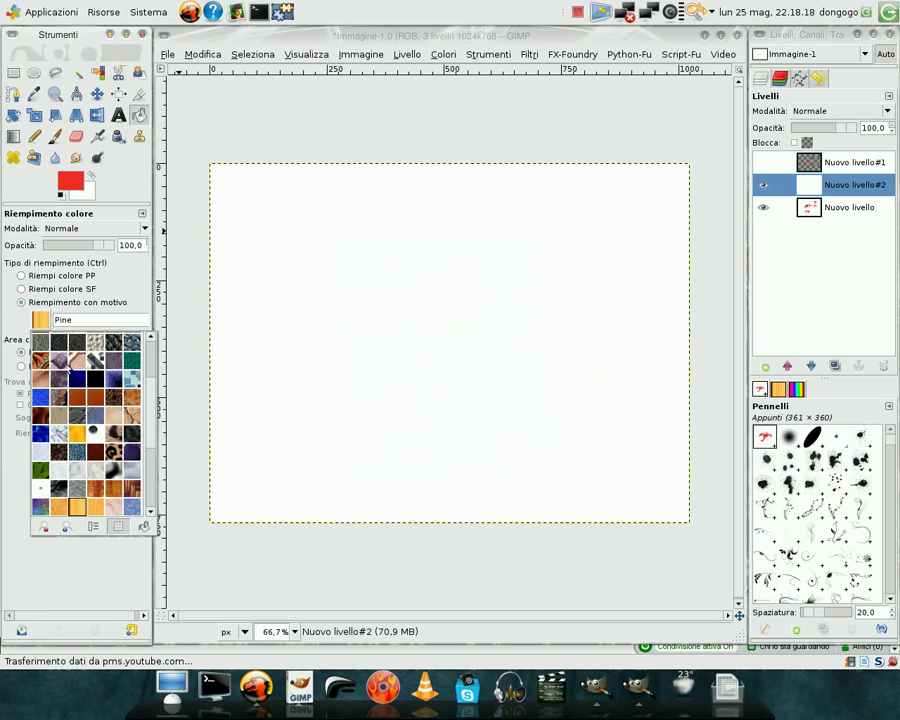
scroll(150, 388, up, 5)
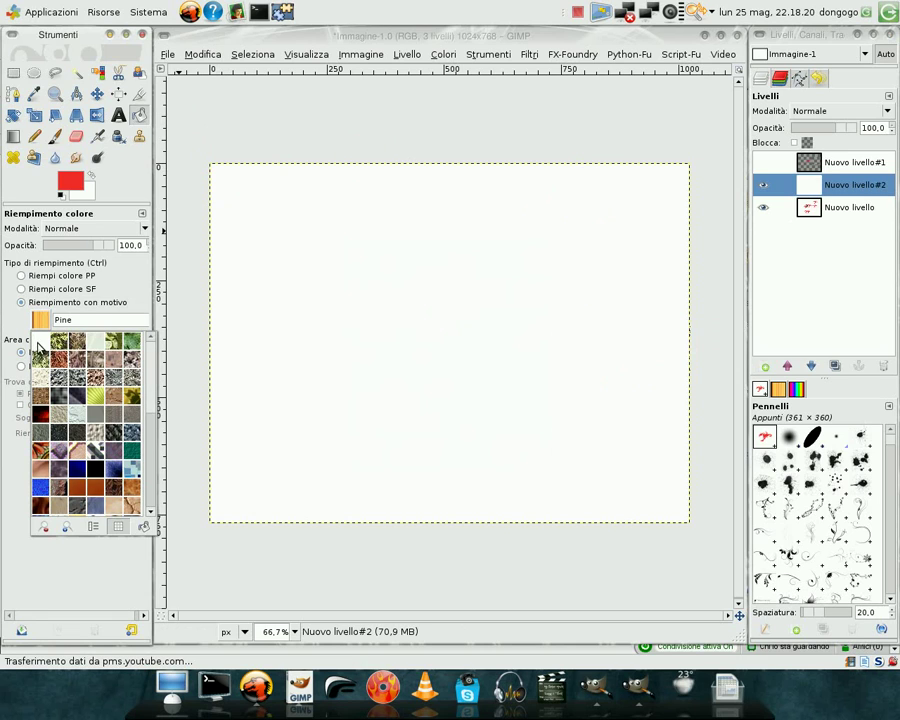
click(40, 345)
click(334, 313)
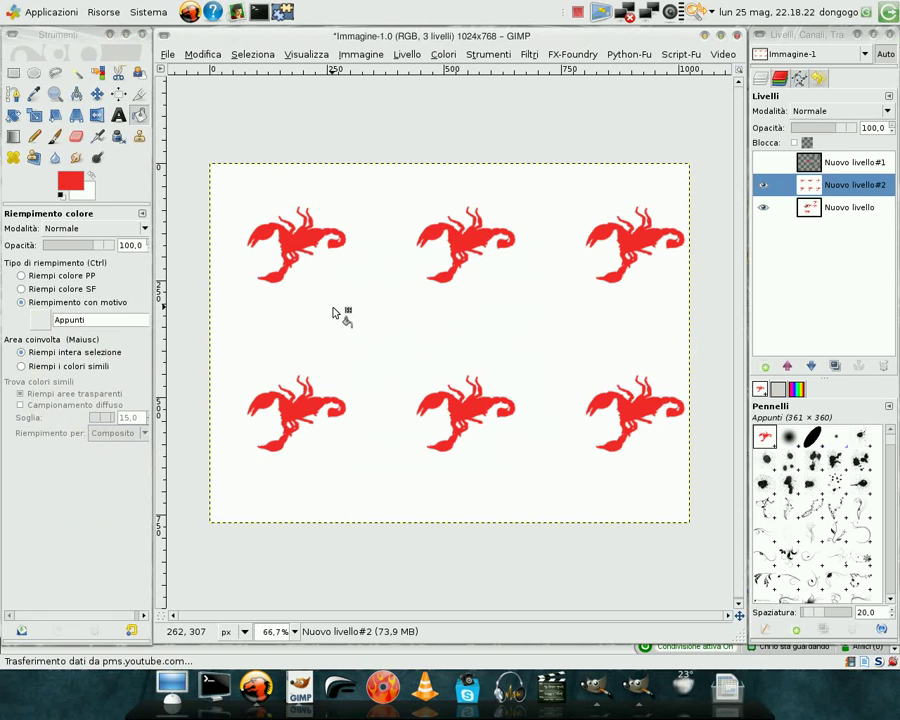